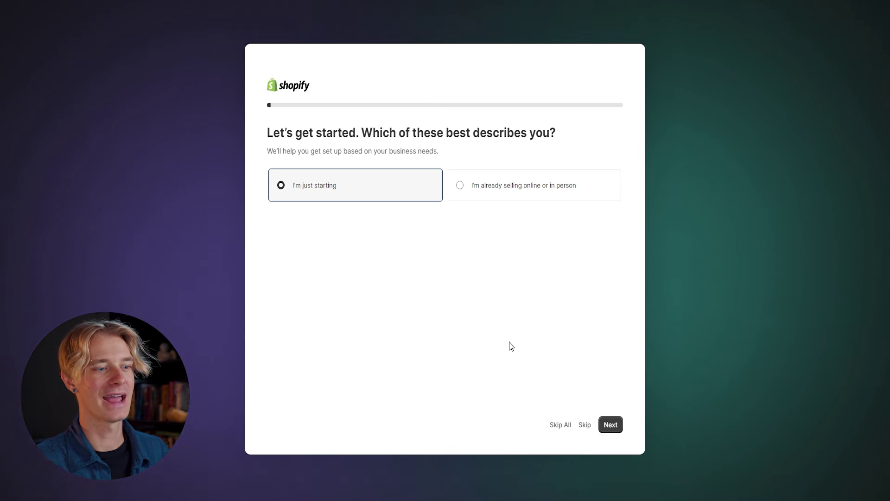
Answer 'I'm just starting' and set the business location to Canada.
left_click(567, 431)
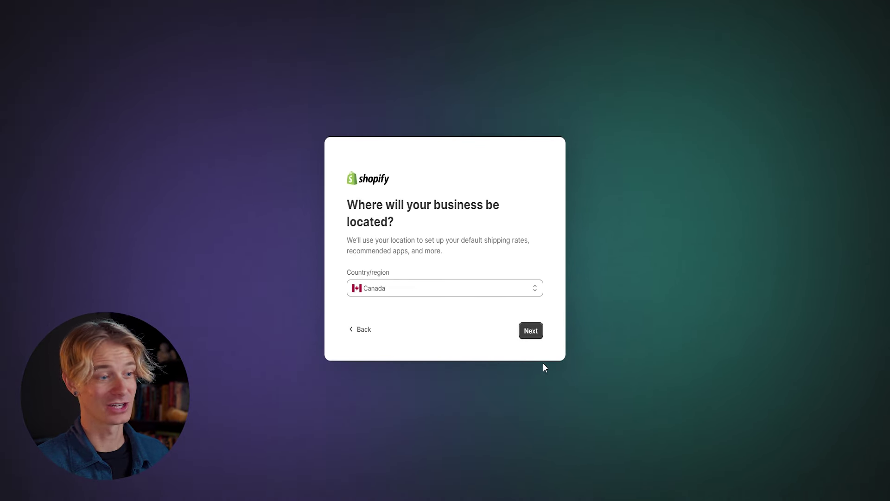
left_click(530, 331)
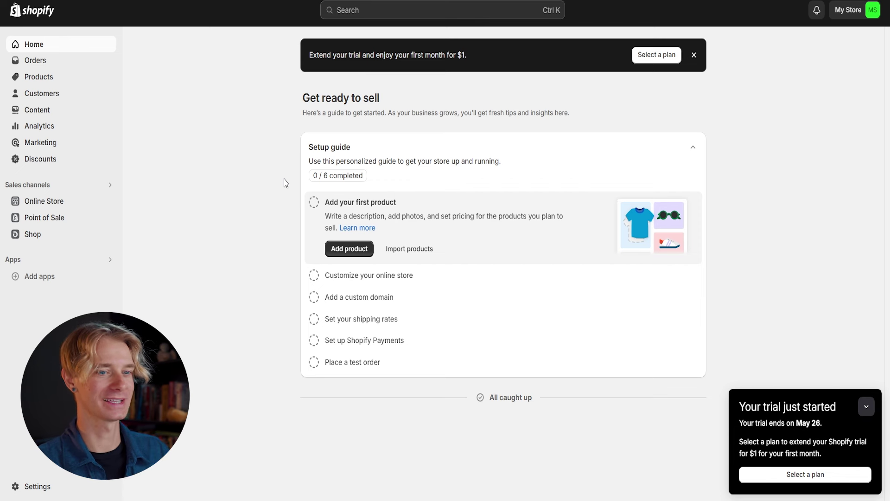
Choose the Basic subscription plan from the store's plan options.
left_click(665, 57)
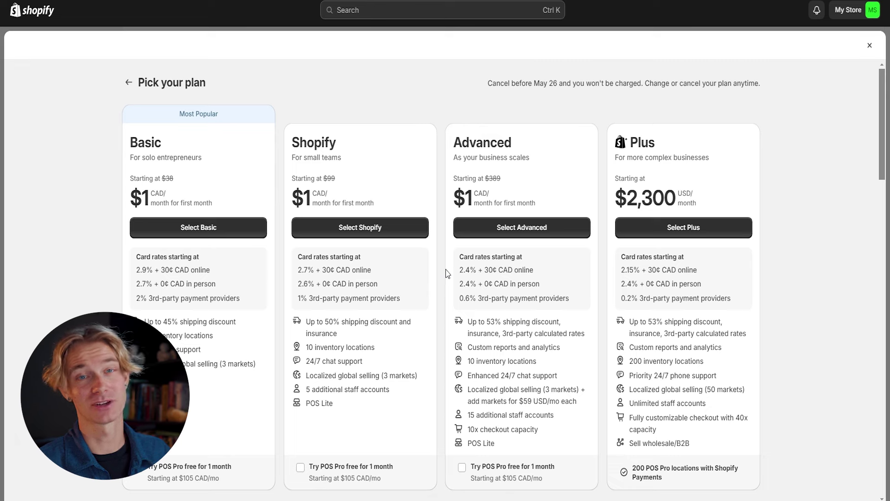
left_click(214, 236)
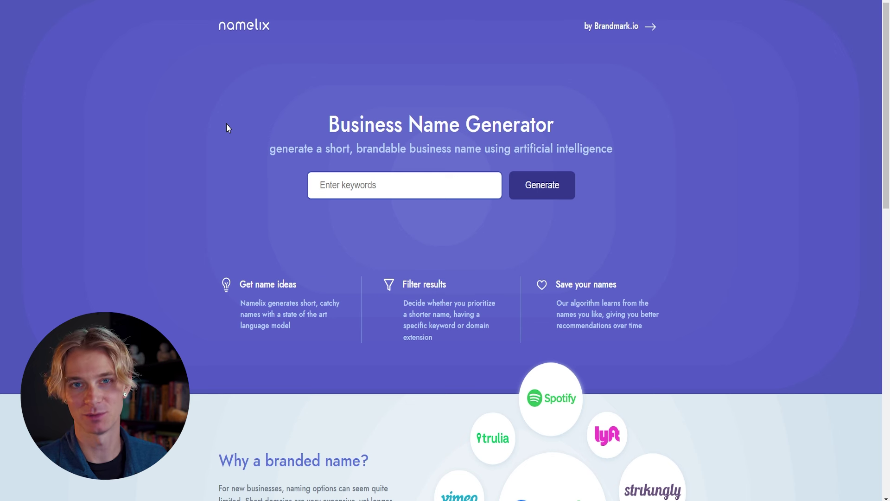
Put focus in the Namelix keyword field, ready to enter name keywords.
key("Tab")
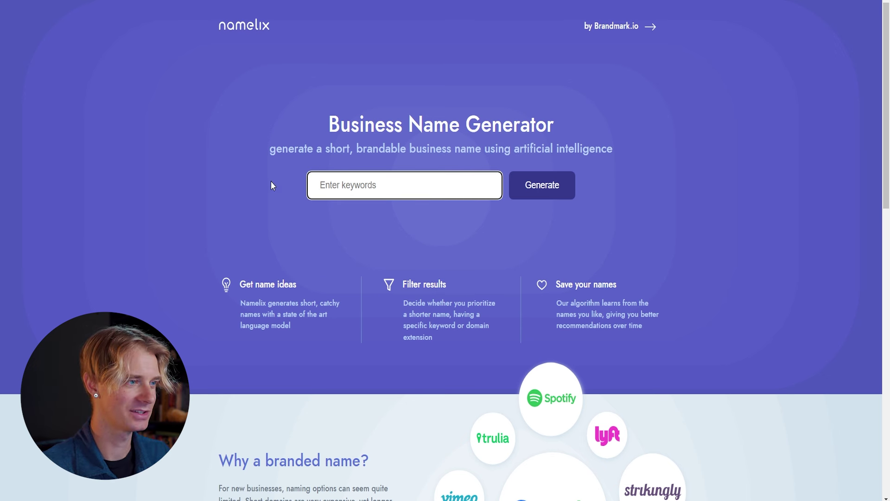
Generate names for 'wellness, health, beauty, care, fitness' using Auto style and High randomness.
type("wellness")
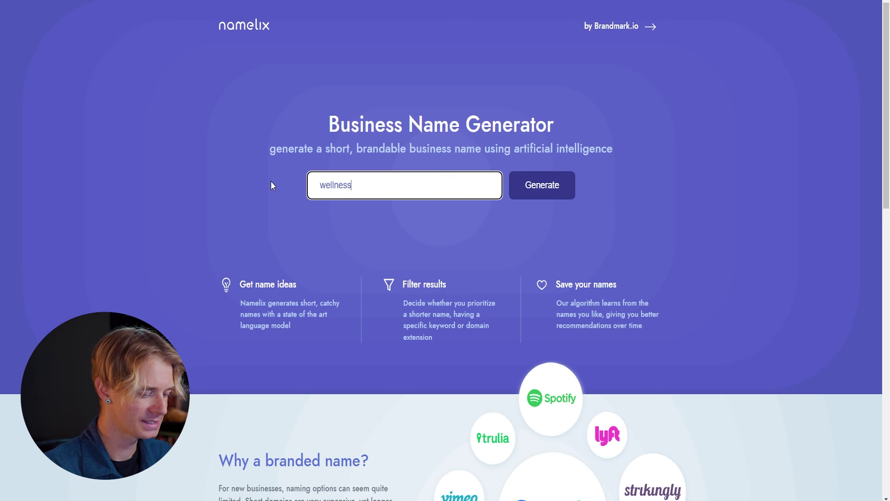
type(", health, be")
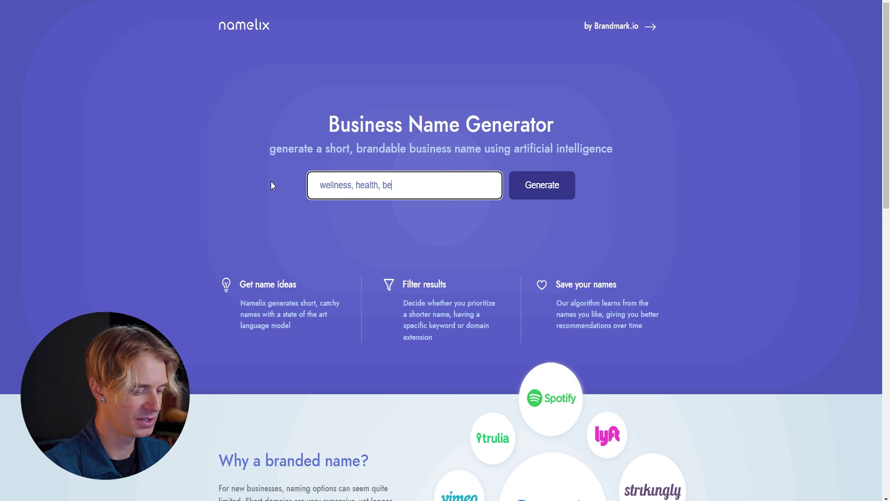
type("auty, care, fi")
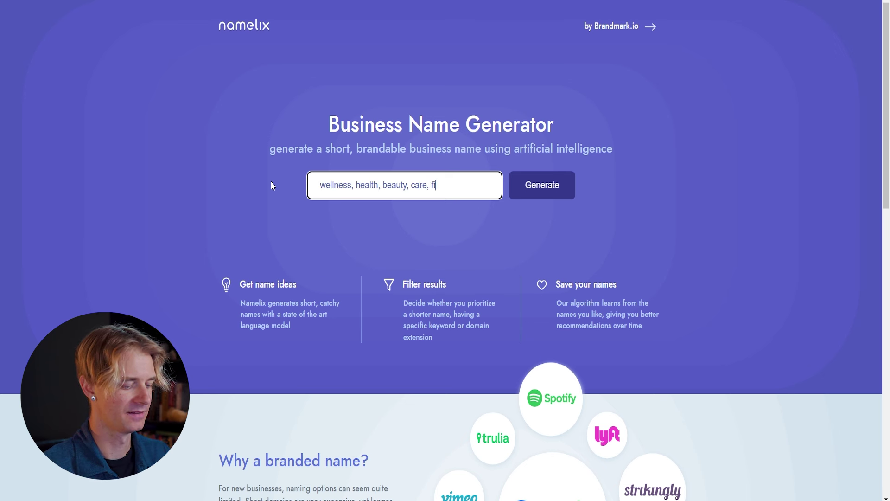
type("tness")
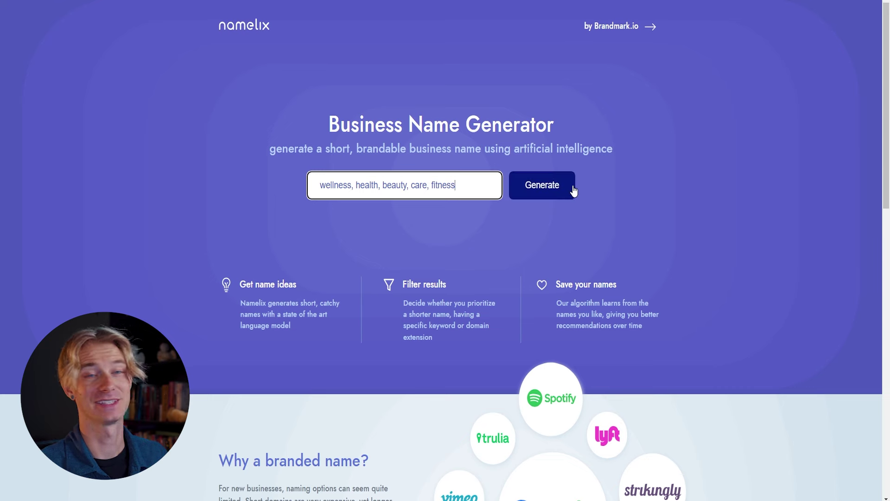
left_click(569, 191)
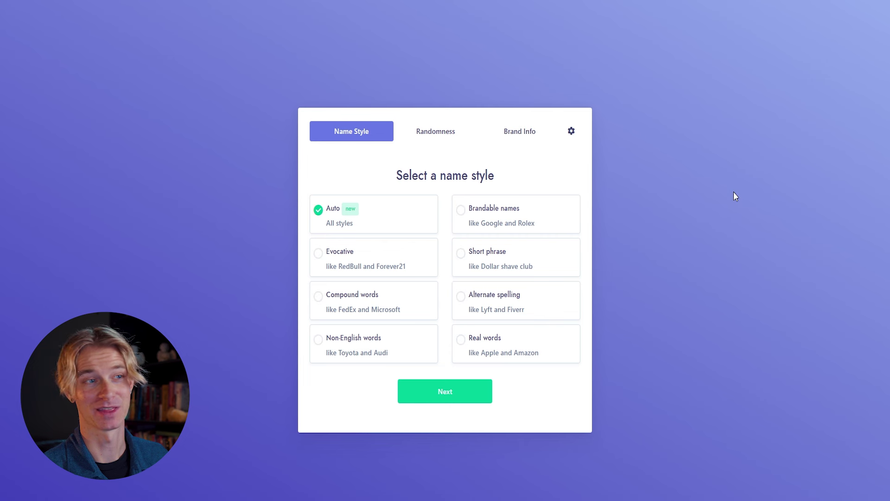
left_click(464, 405)
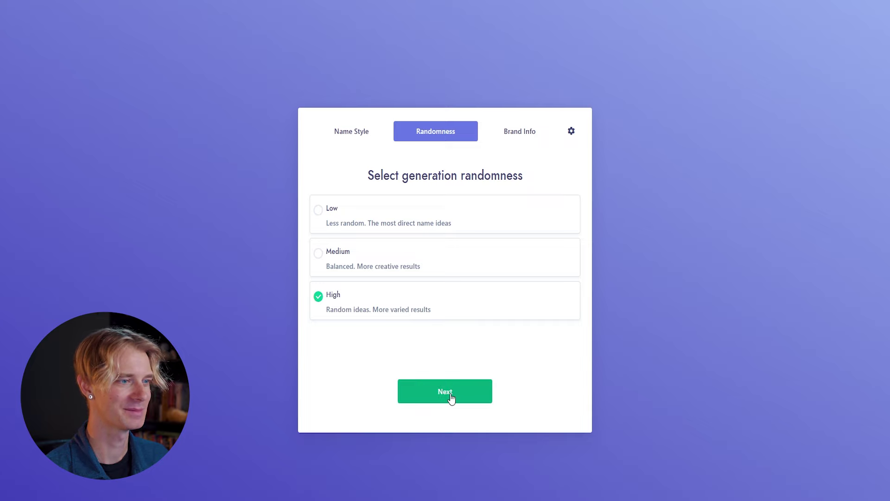
left_click(451, 396)
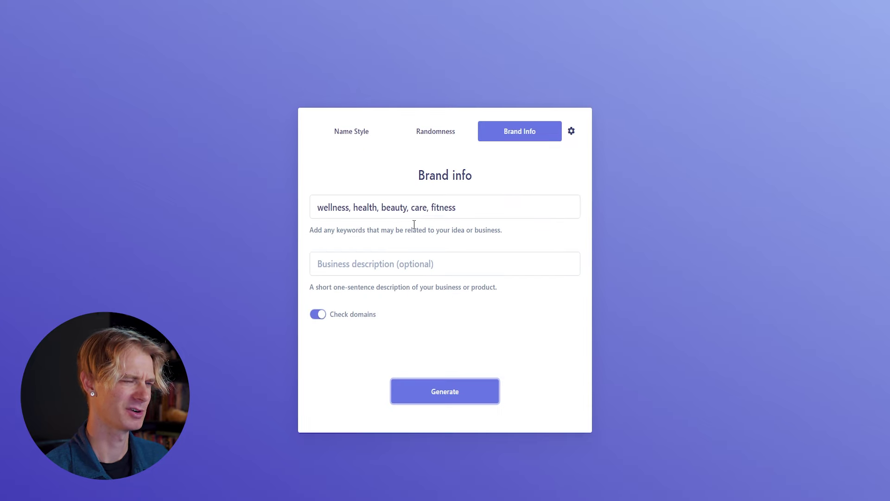
left_click(445, 392)
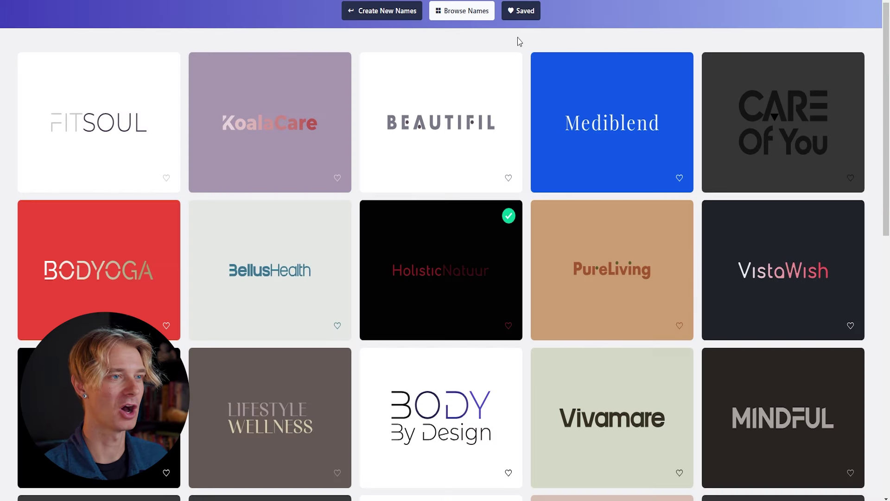
mouse_move(522, 226)
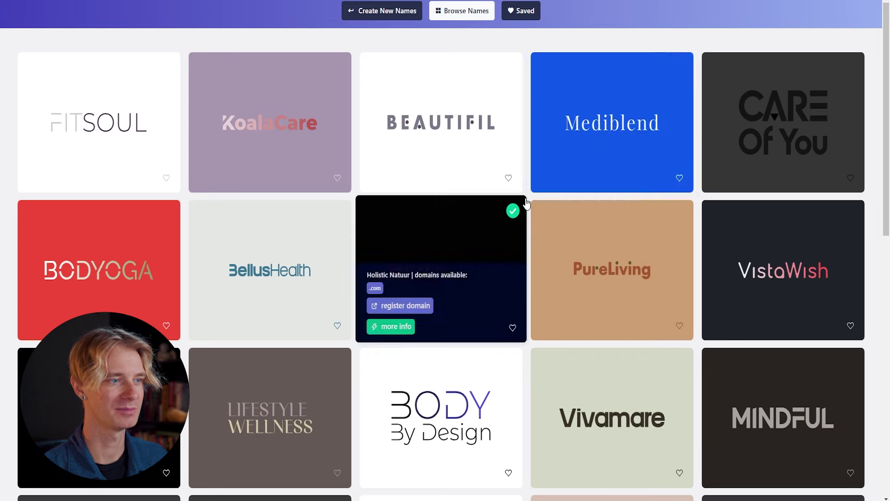
mouse_move(531, 200)
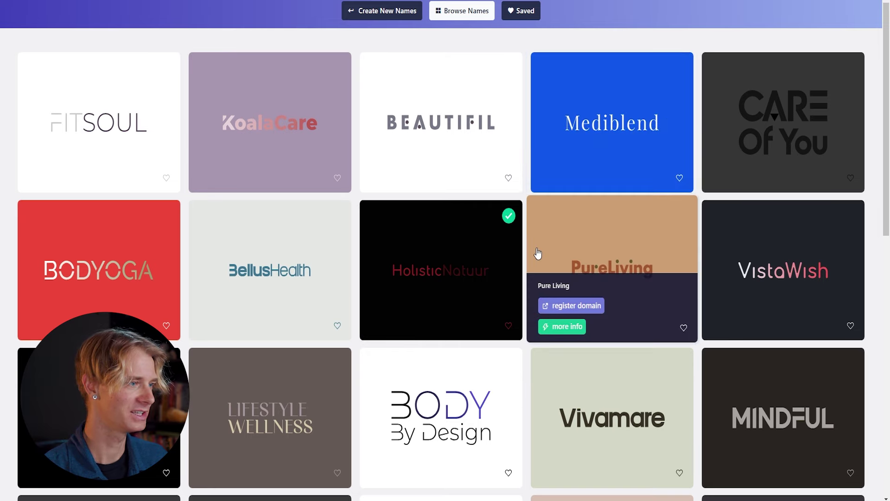
scroll(537, 255, "down", 3)
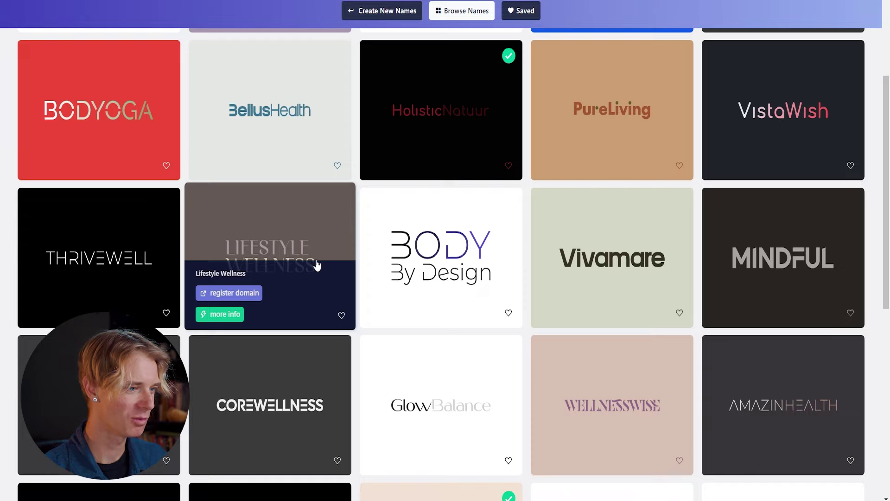
scroll(316, 264, "down", 2)
scroll(392, 279, "down", 3)
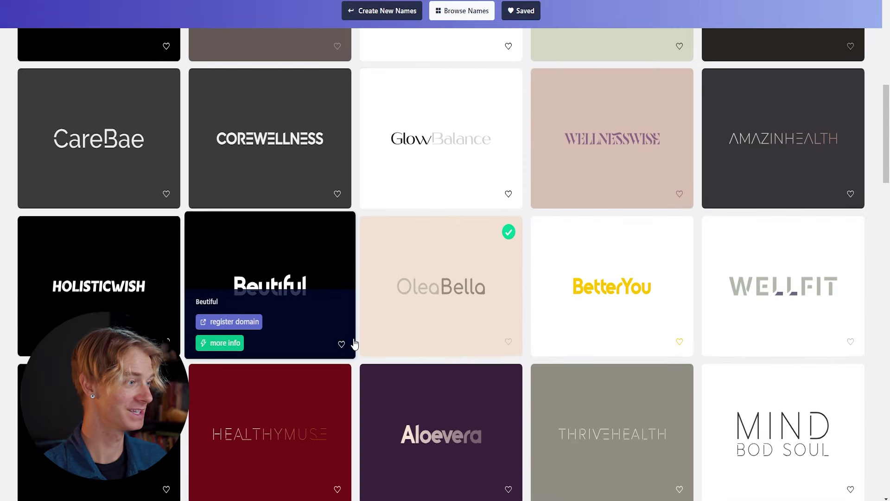
scroll(352, 342, "down", 3)
scroll(353, 343, "down", 9)
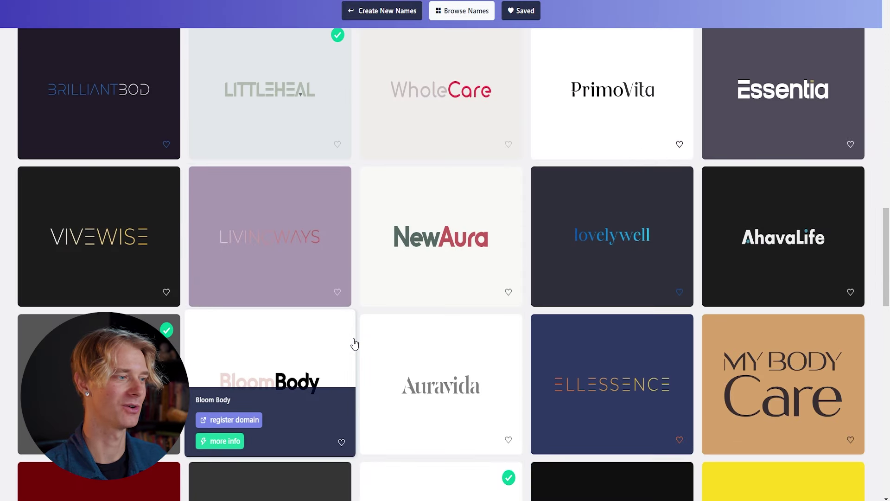
scroll(355, 344, "down", 3)
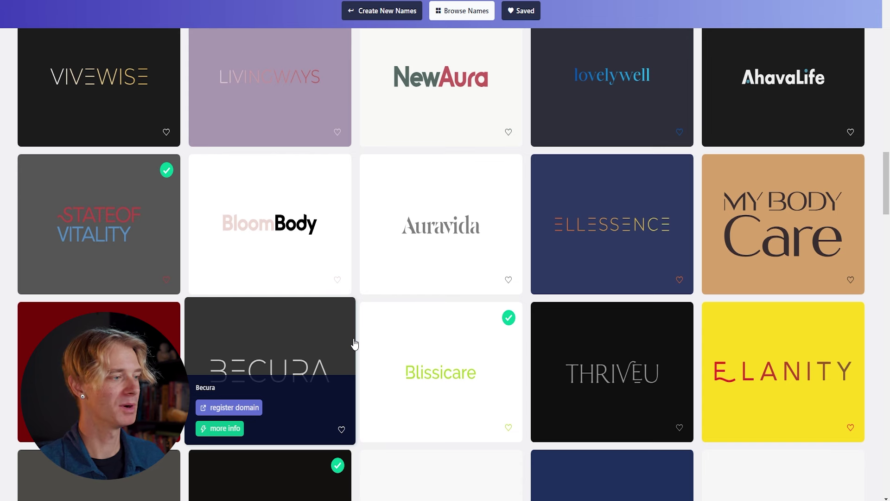
scroll(880, 371, "up", 10)
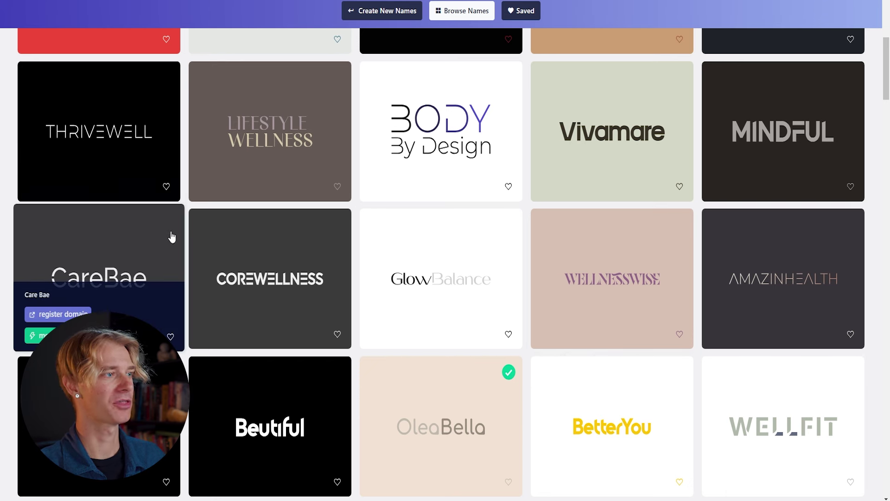
mouse_move(183, 183)
mouse_move(187, 218)
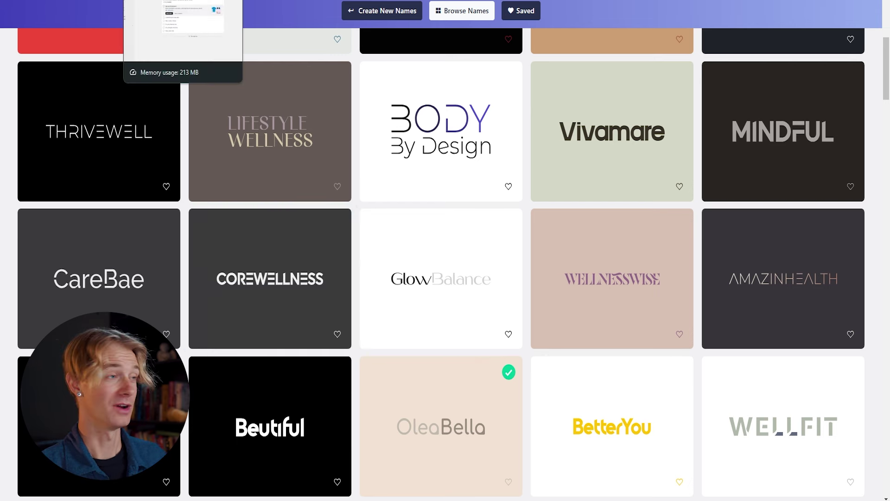
left_click(171, 1)
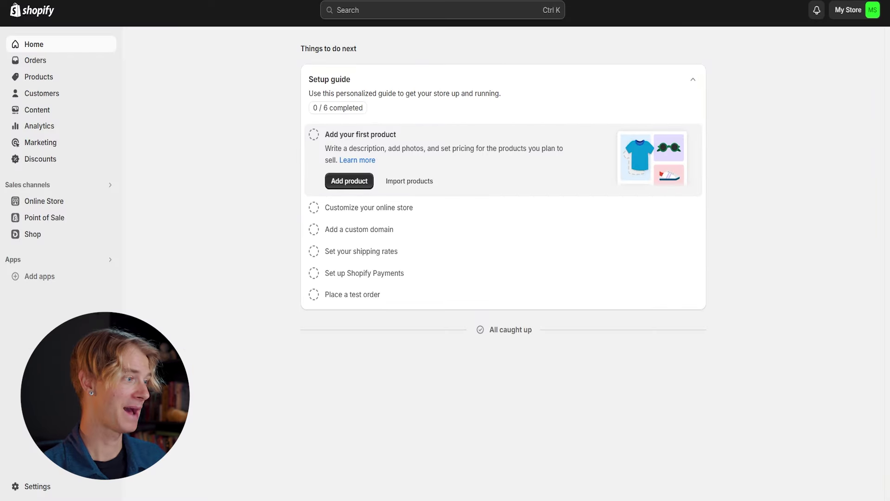
Go to Settings > Domains > Buy new domain and search for 'betteryou', viewing more options.
left_click(69, 488)
left_click(225, 377)
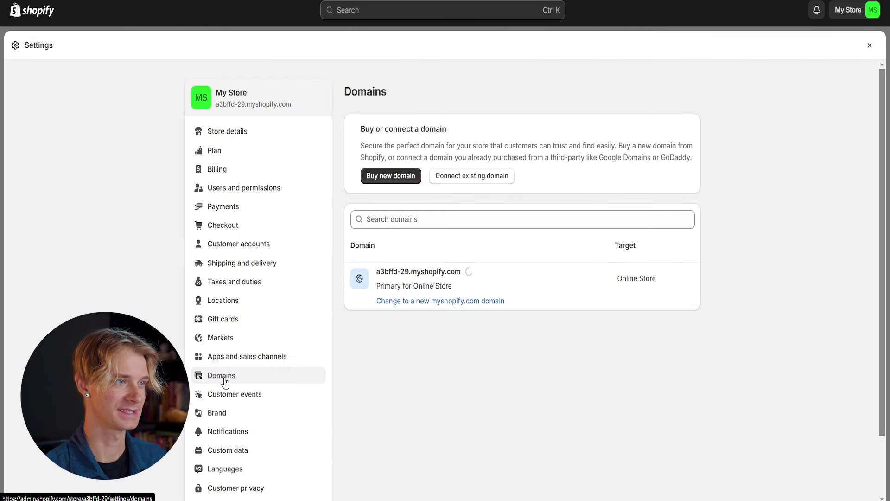
left_click(442, 194)
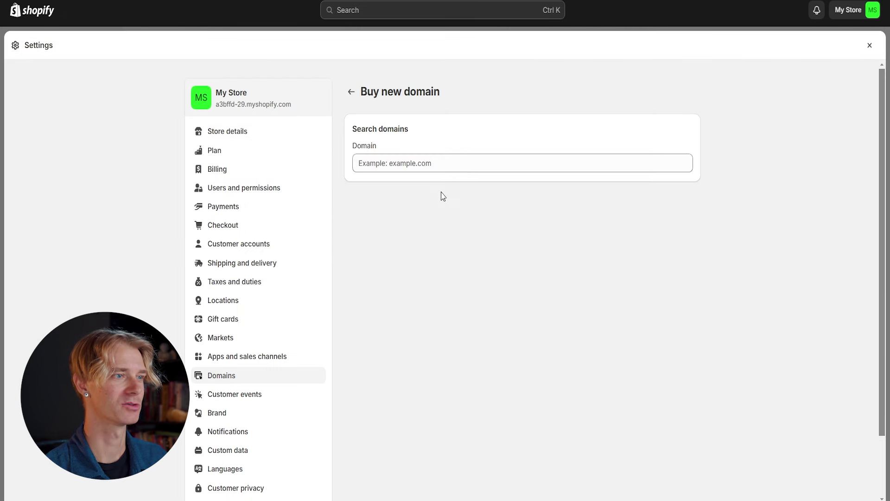
left_click(479, 163)
type("be")
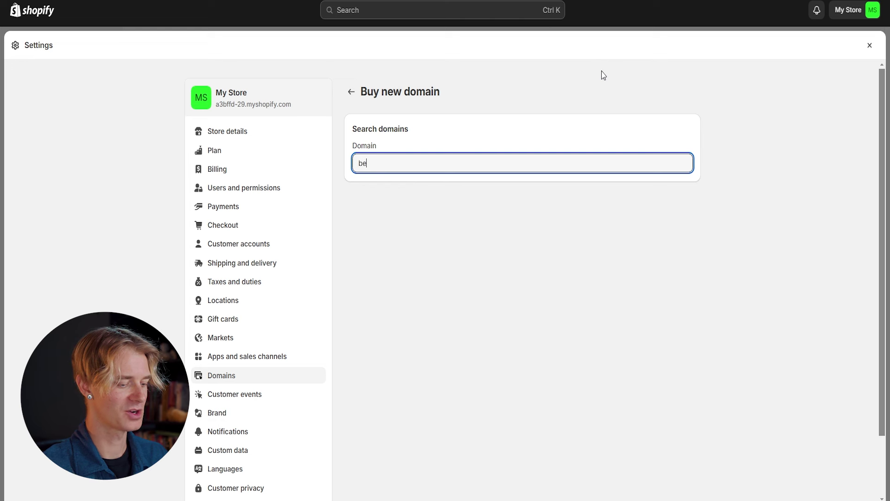
type("tteryou")
key("Return")
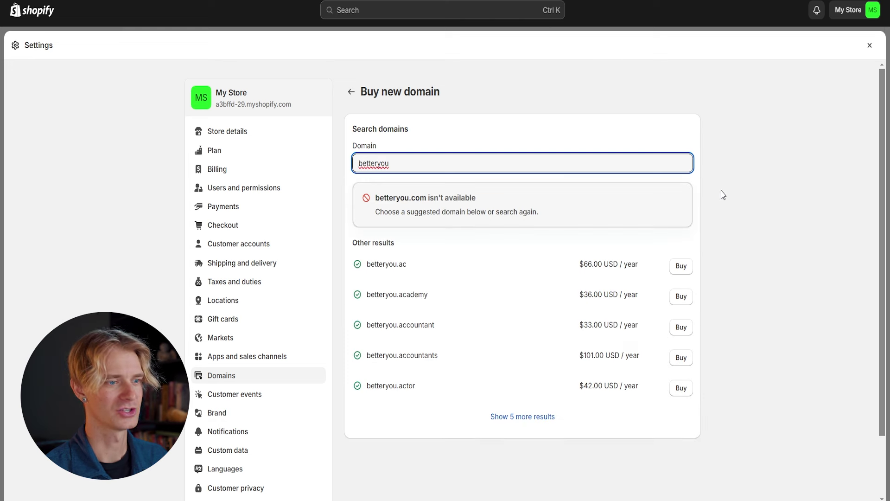
left_click(514, 417)
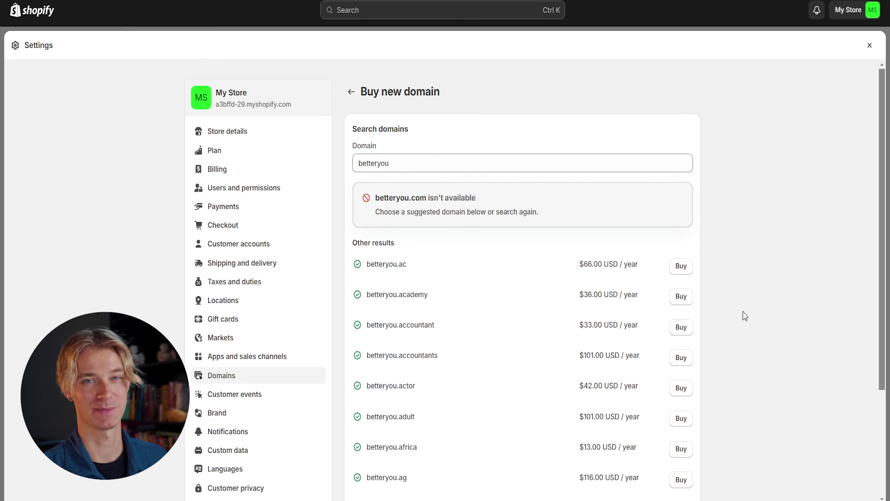
Search variants of 'thrive' and buy the thrivehealth.store domain.
key("Tab")
type("thrive")
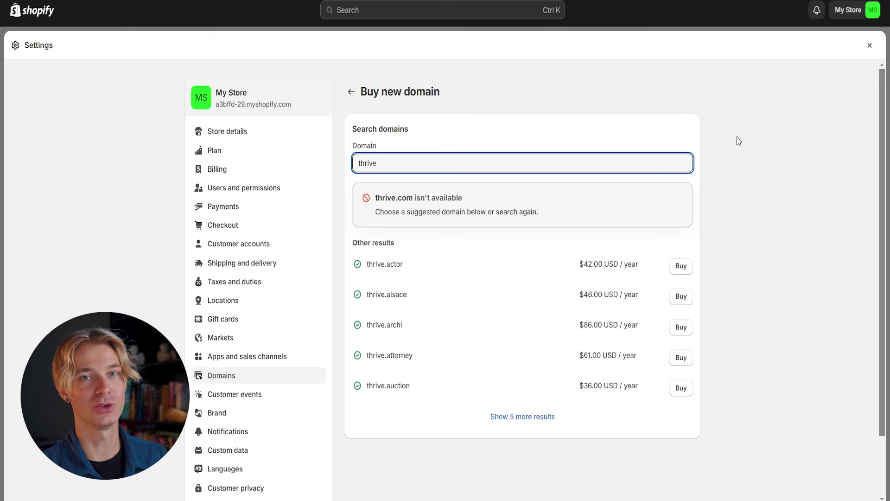
type("health")
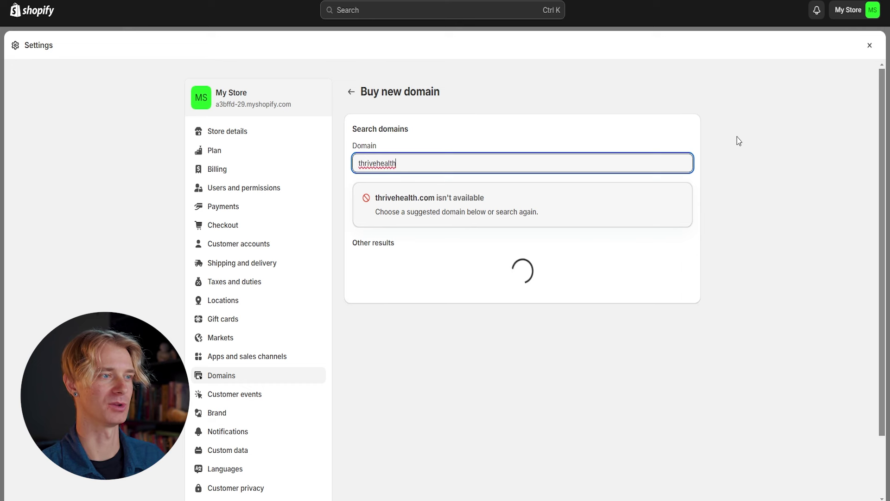
key("BackSpace")
key("BackSpace")
key("BackSpace")
key("BackSpace")
key("BackSpace")
key("BackSpace")
type("well")
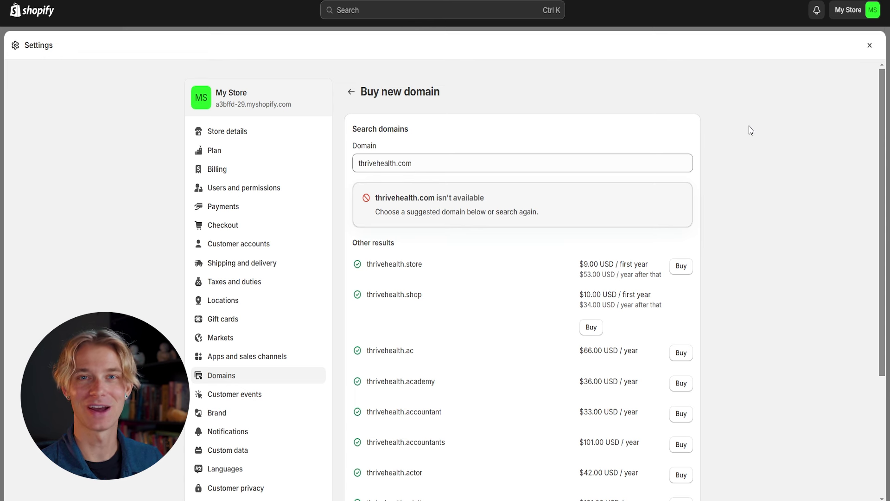
left_click(680, 269)
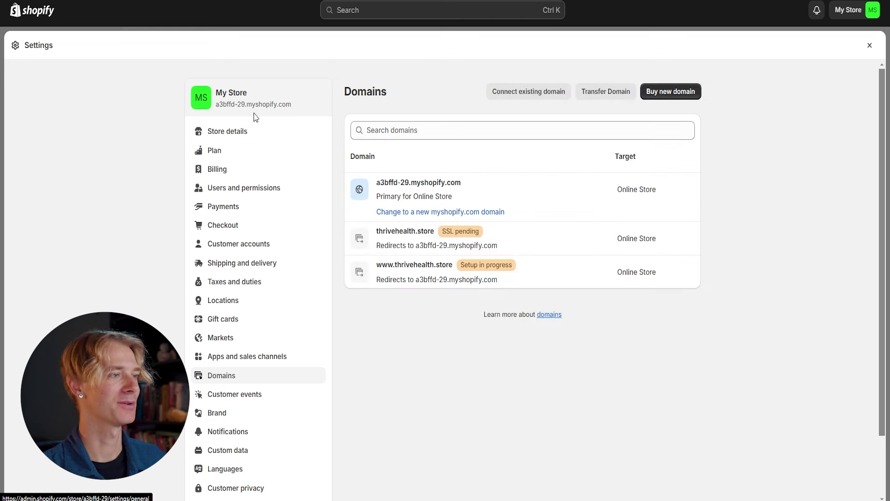
Change the store name in Store details to 'Thrive', save, and leave Settings.
left_click(254, 140)
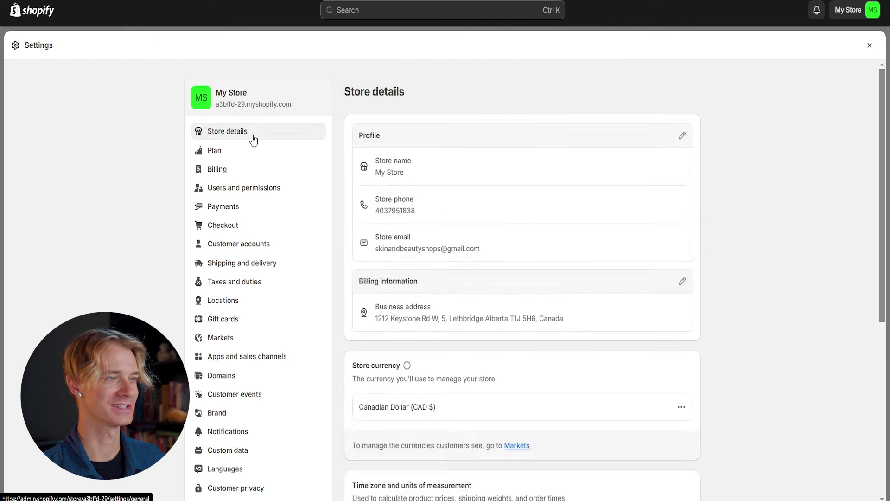
left_click(682, 136)
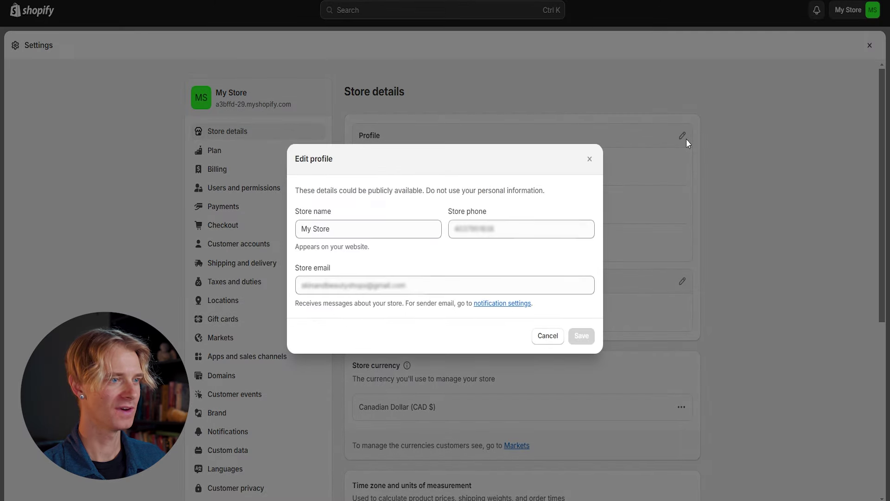
type("Th")
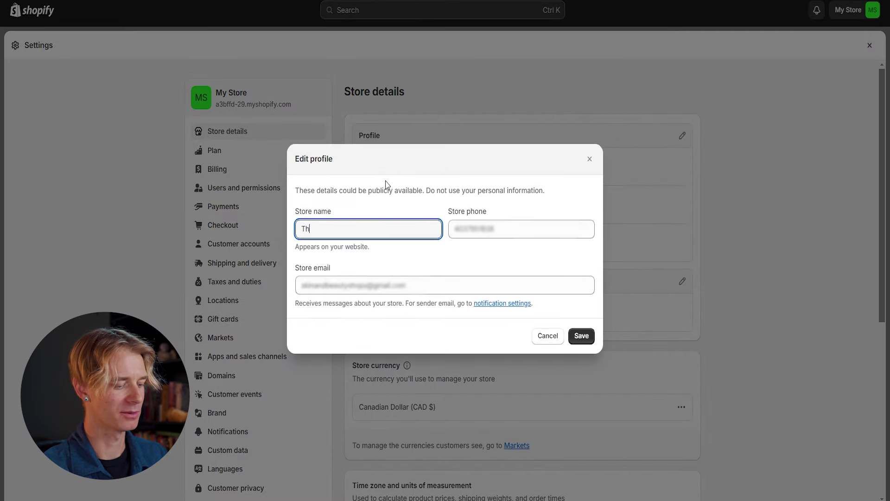
type("rive")
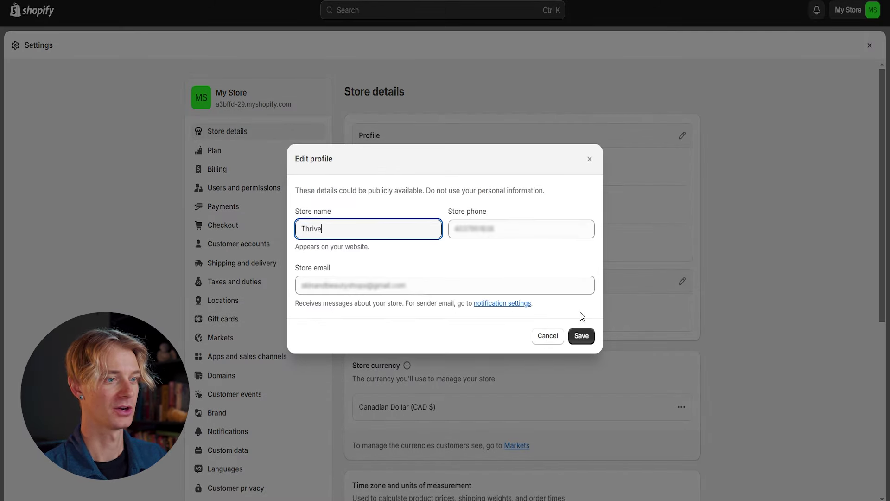
left_click(582, 336)
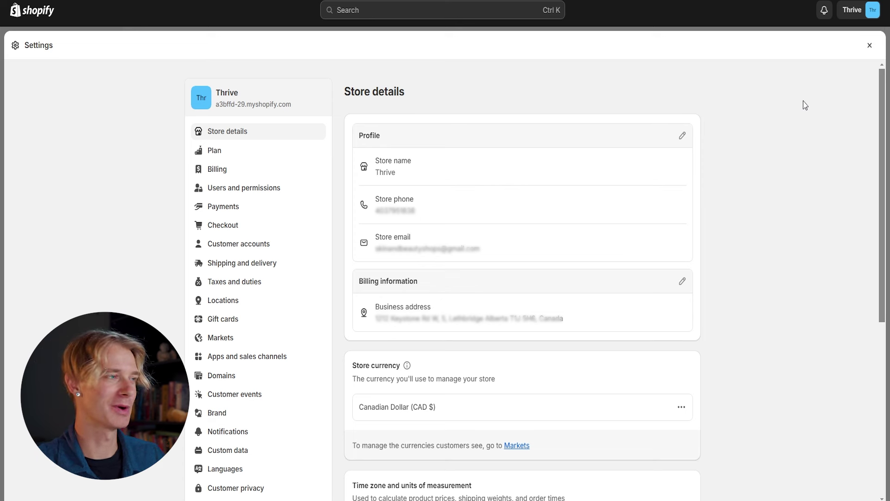
left_click(870, 46)
Go to the Theme Store from Online Store and filter themes to Free only.
left_click(69, 204)
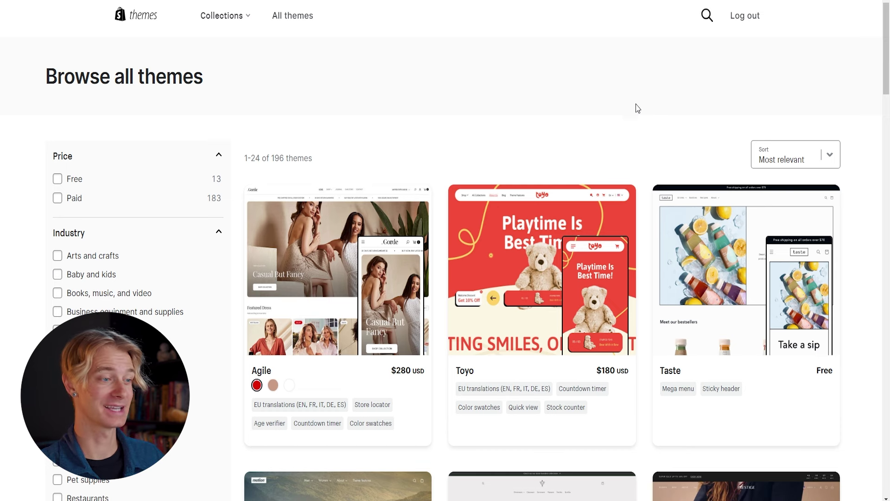
scroll(458, 308, "down", 4)
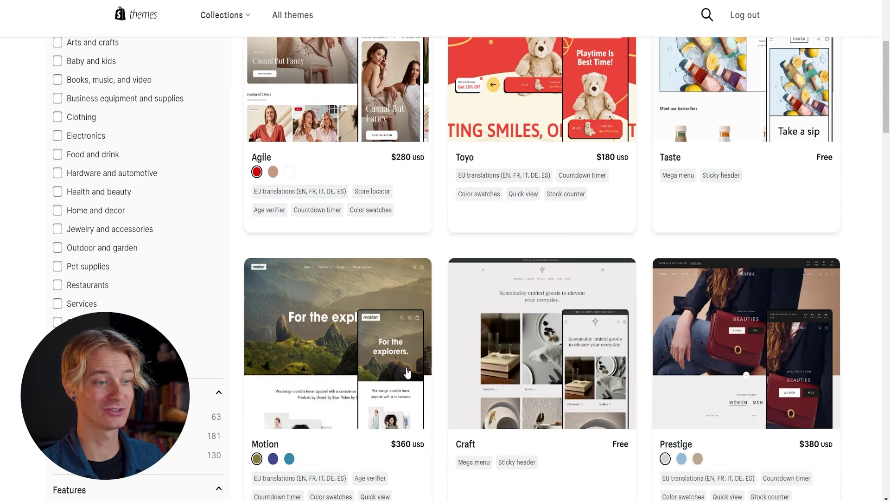
scroll(408, 368, "up", 4)
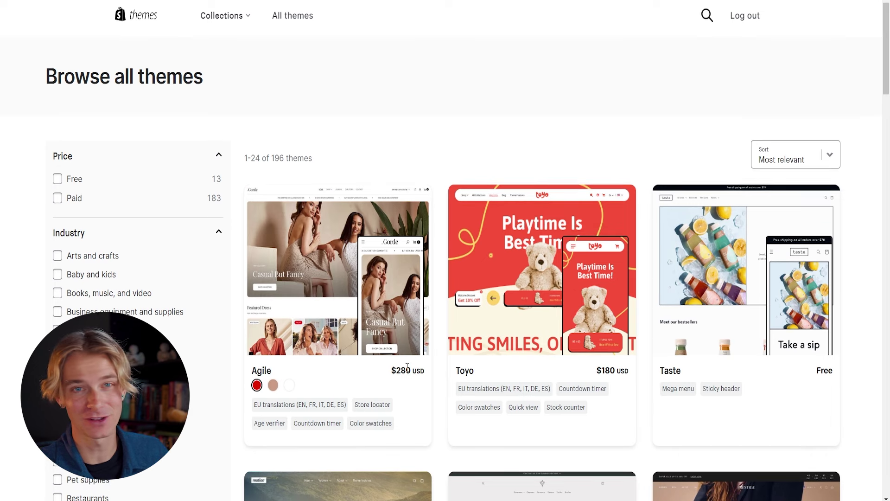
left_click(57, 179)
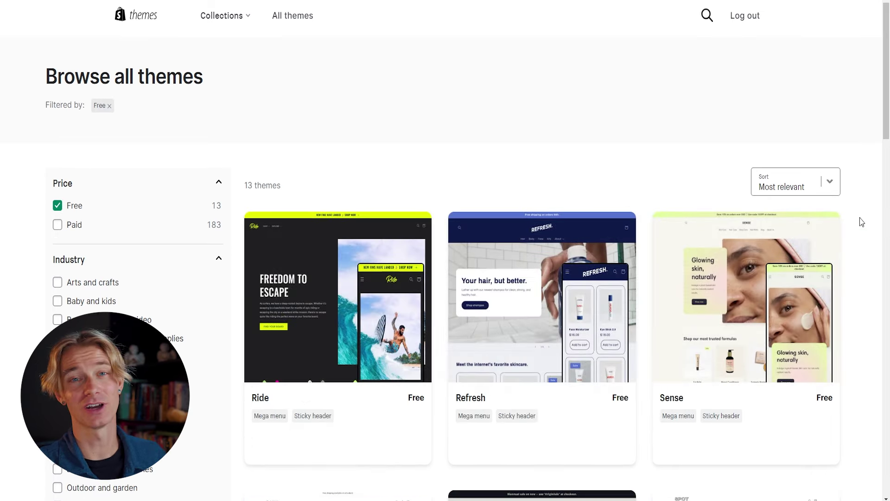
Browse the 13 free themes and open the Sense theme's detail page.
scroll(861, 222, "down", 2)
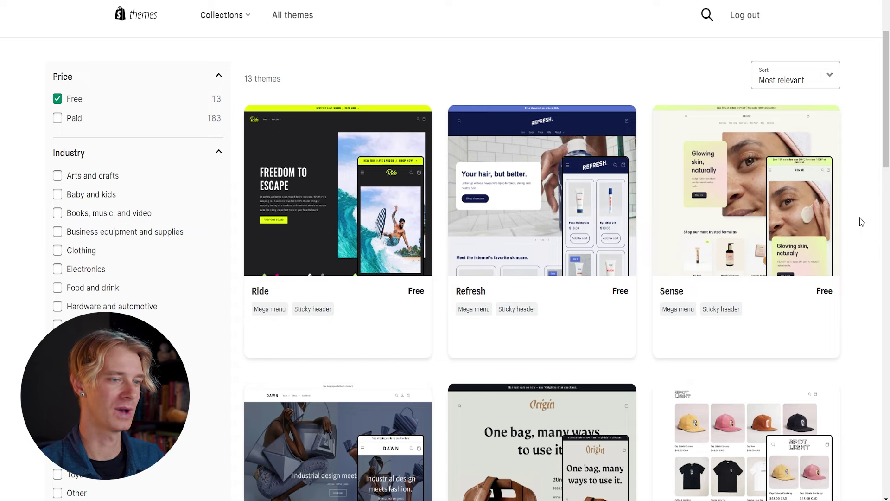
scroll(862, 222, "down", 7)
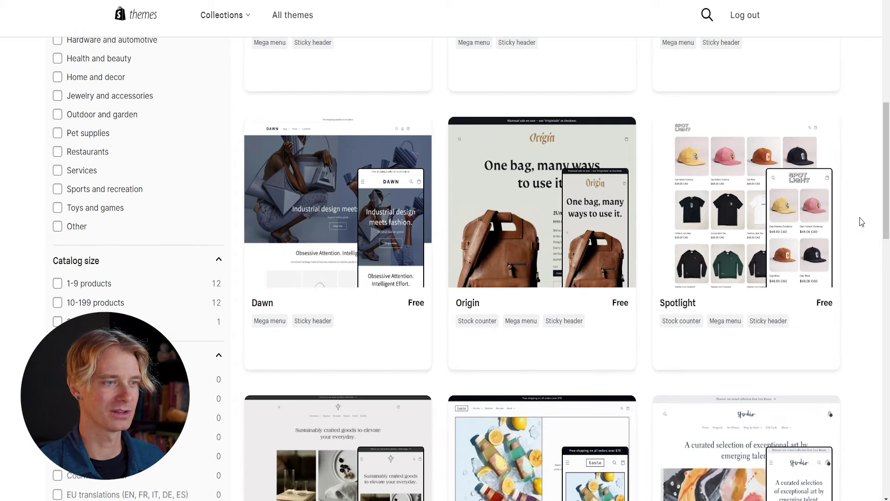
scroll(862, 222, "down", 7)
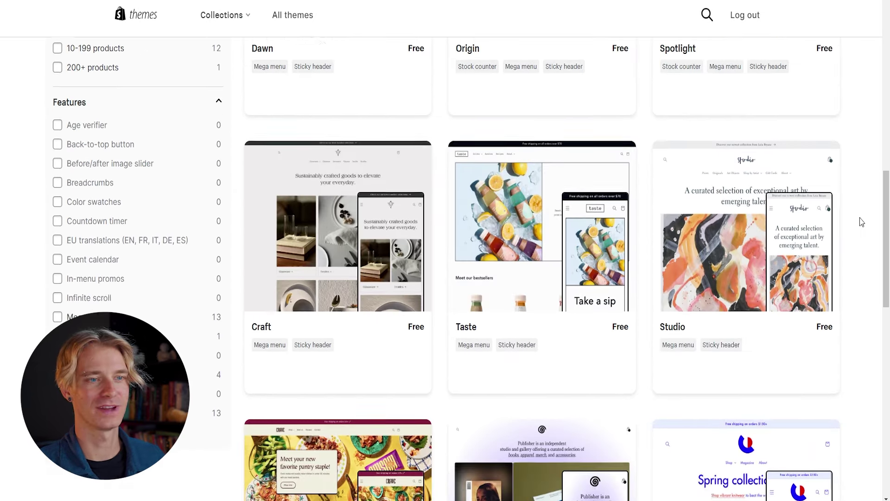
scroll(862, 223, "down", 7)
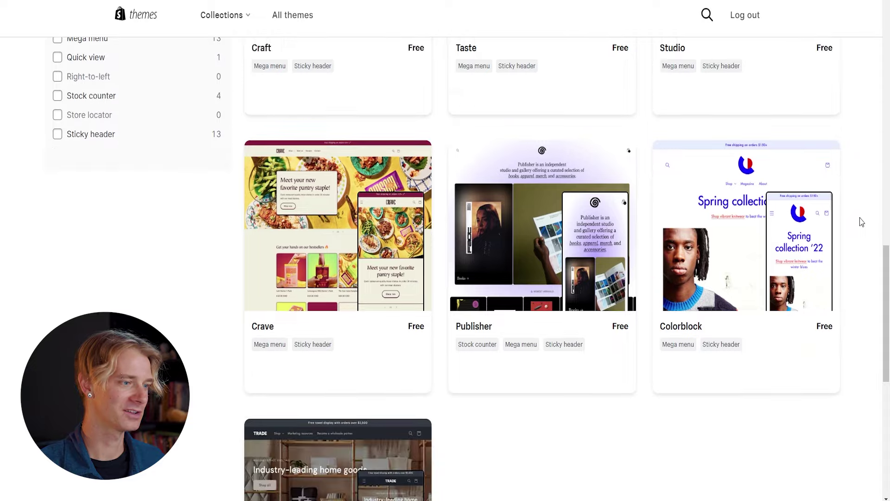
scroll(862, 222, "up", 1)
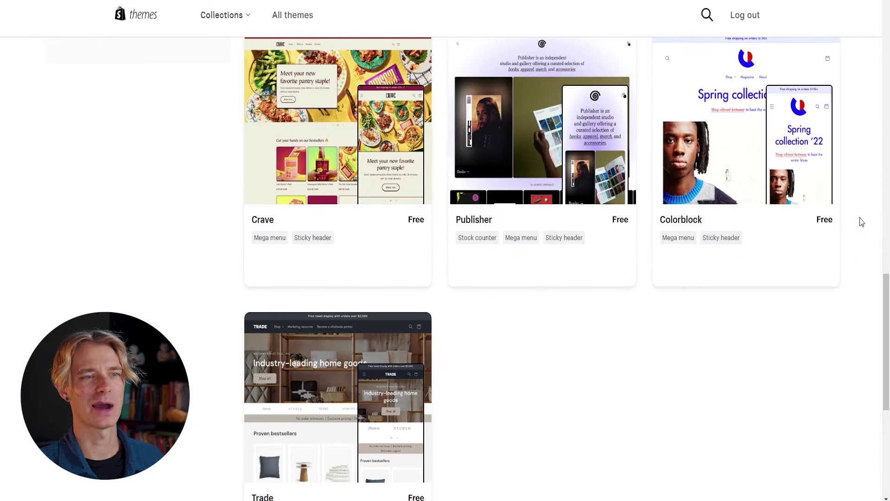
scroll(861, 223, "up", 6)
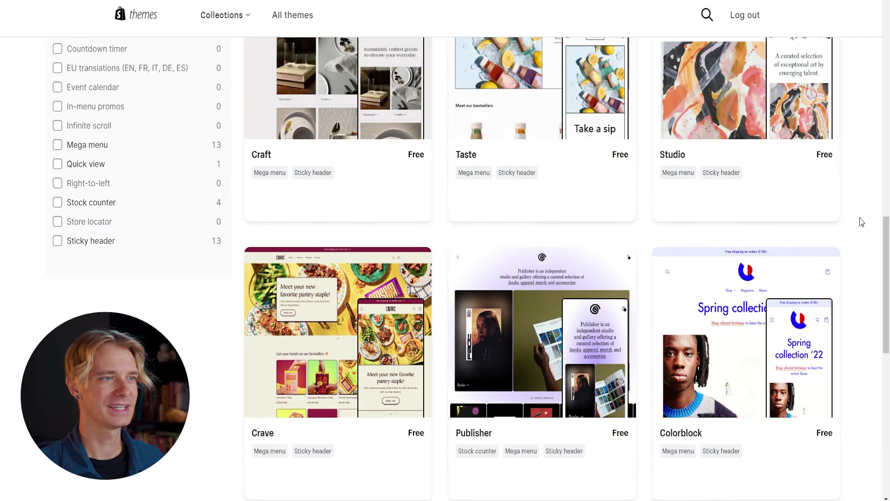
scroll(862, 222, "up", 9)
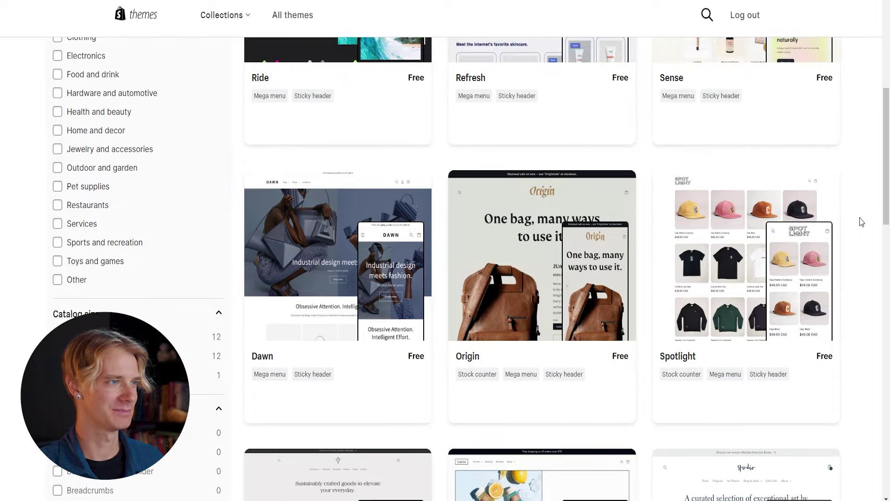
scroll(861, 223, "up", 5)
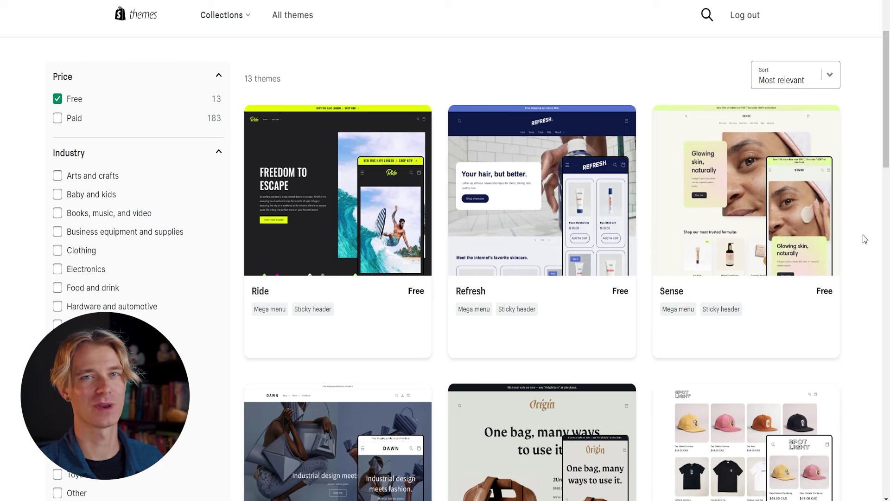
scroll(865, 239, "down", 1)
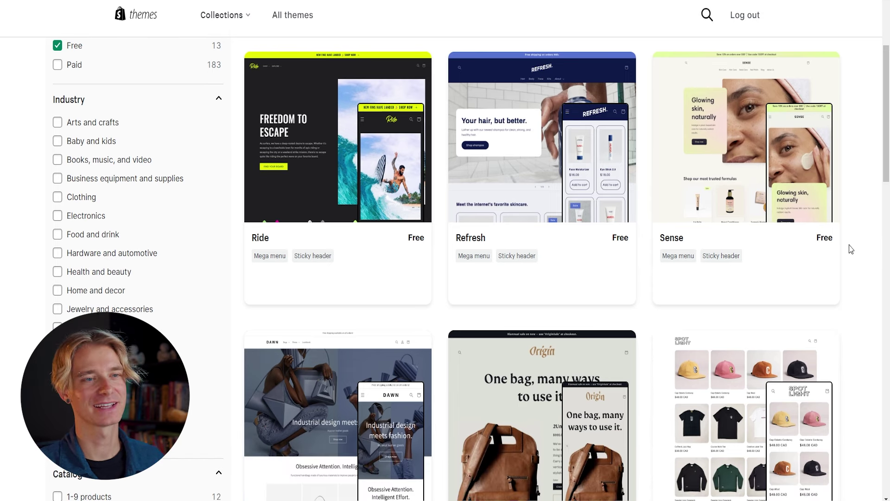
left_click(734, 197)
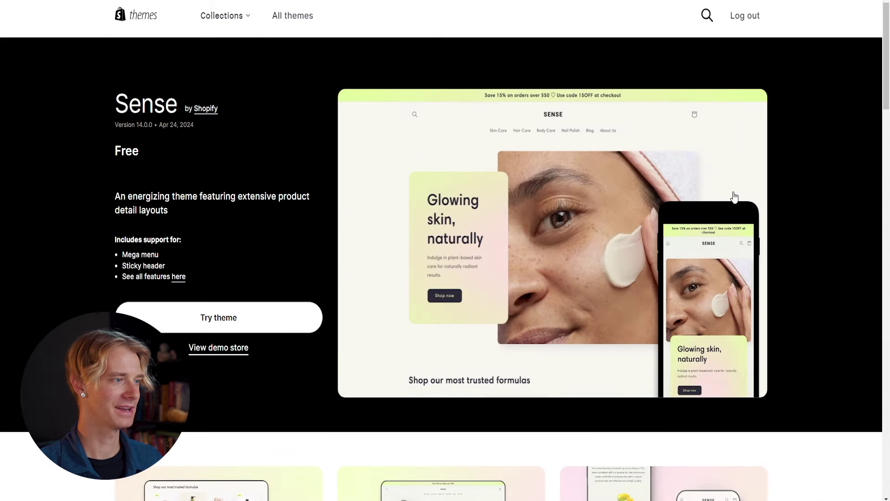
left_click(262, 324)
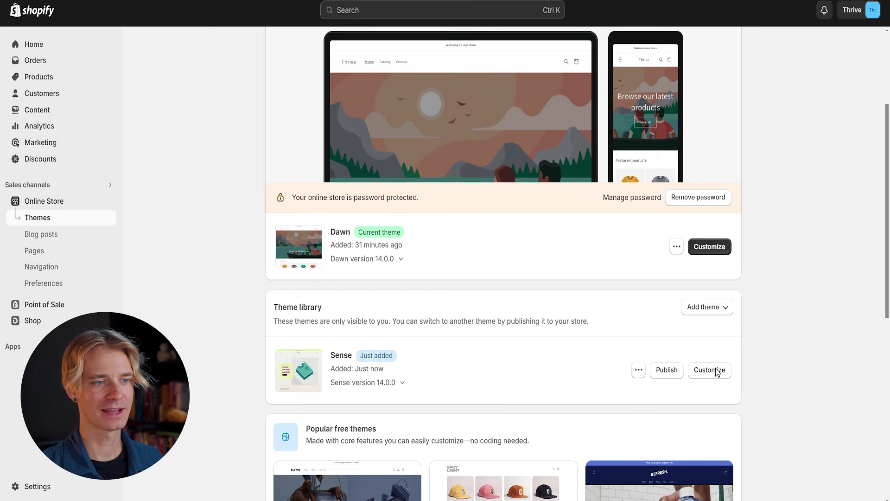
left_click(667, 369)
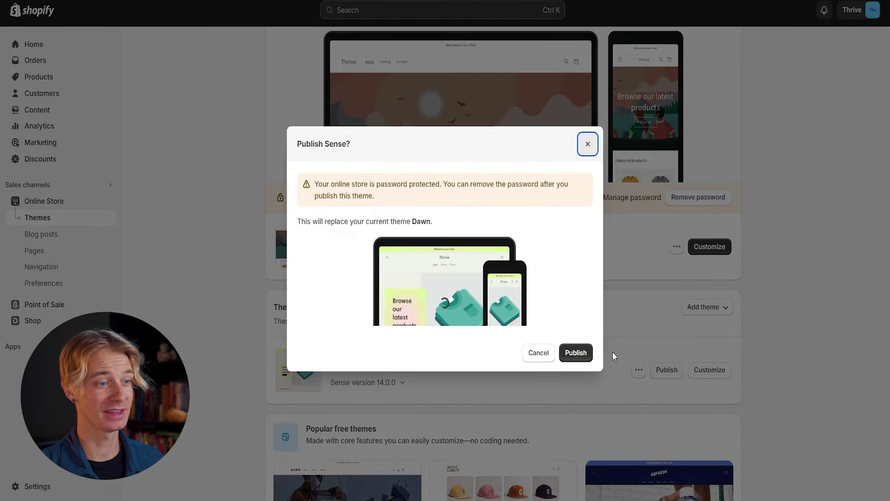
left_click(575, 356)
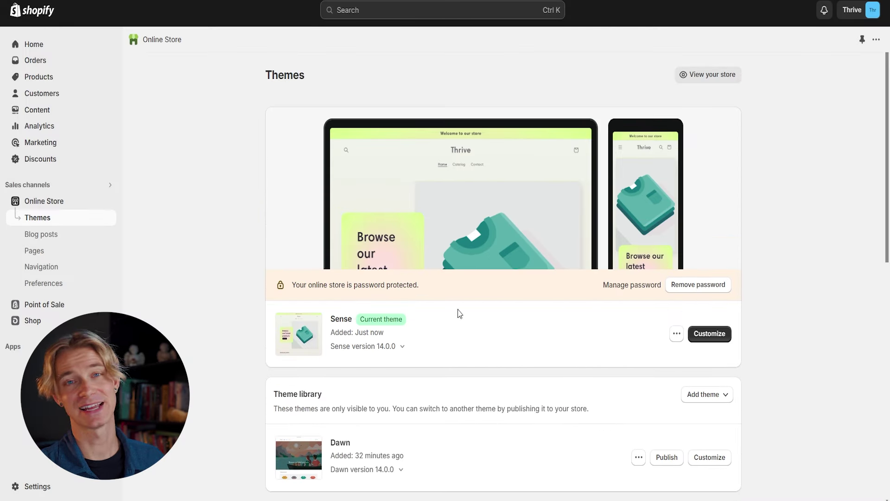
left_click_drag(356, 320, 408, 323)
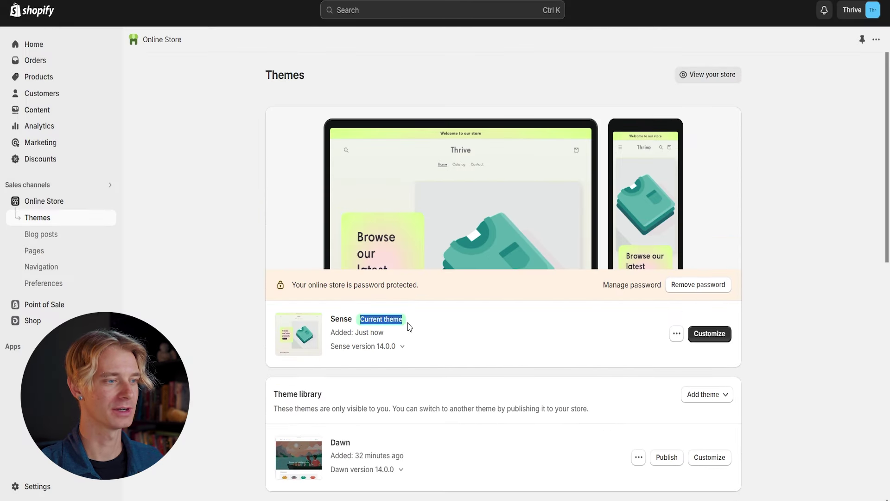
left_click(466, 330)
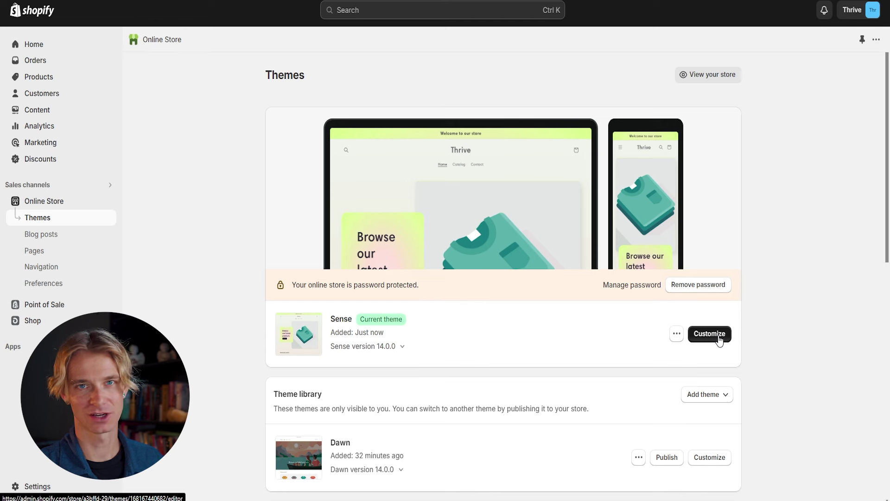
left_click(710, 334)
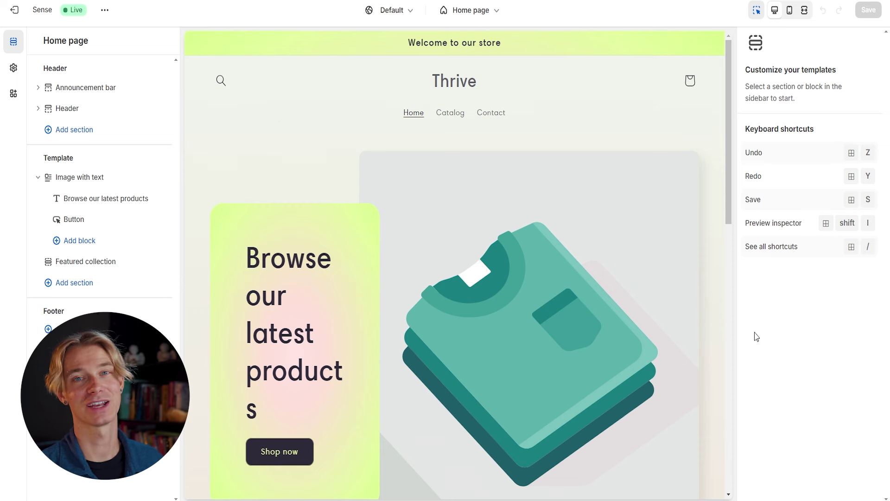
Delete the Featured collection section from the Sense home page.
left_click(715, 44)
scroll(712, 100, "down", 10)
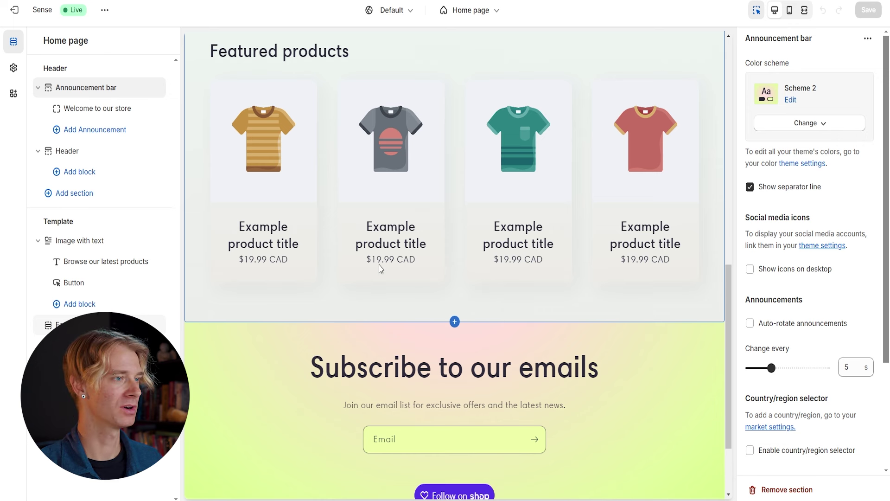
left_click(336, 173)
mouse_move(134, 327)
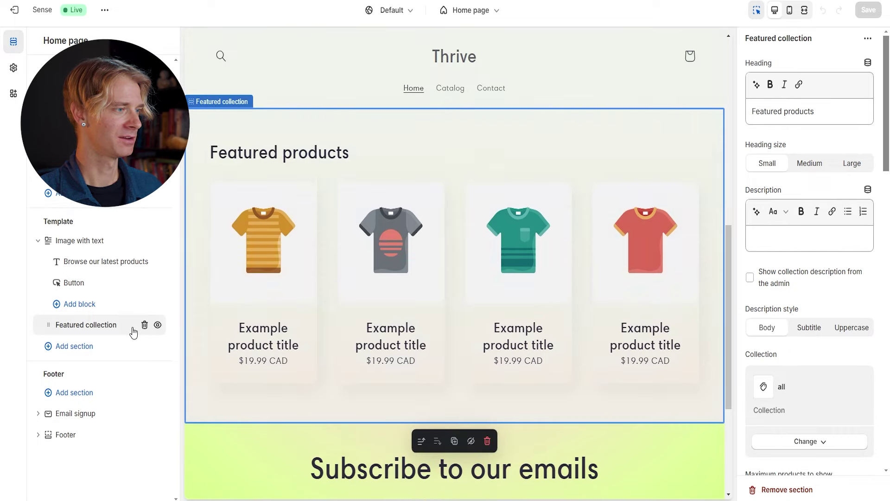
left_click(145, 325)
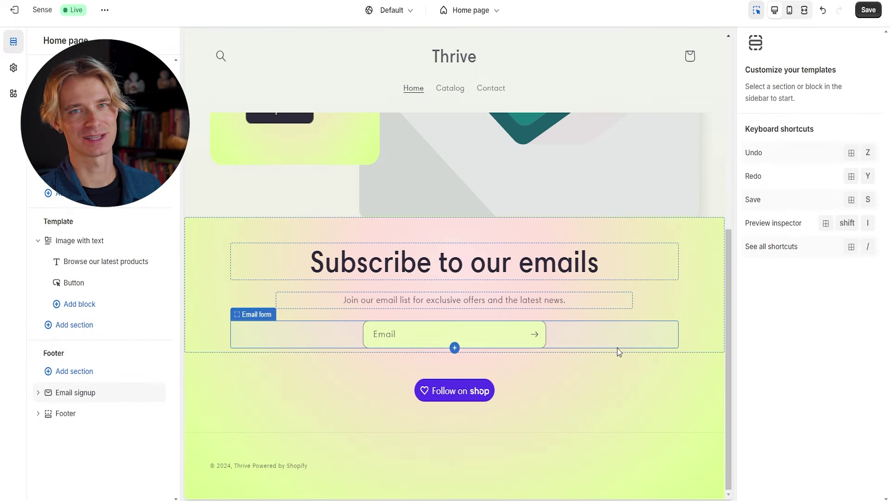
Delete the Email signup section above the footer.
left_click(619, 354)
left_click(663, 307)
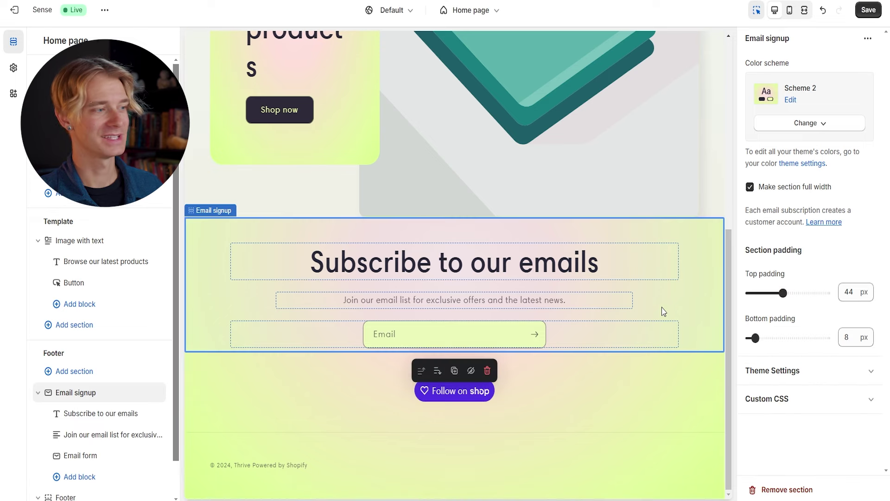
mouse_move(145, 395)
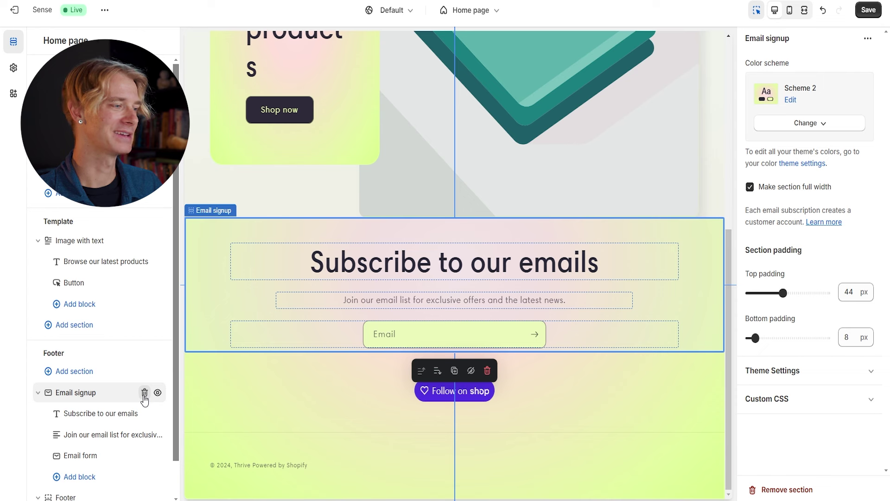
left_click(145, 392)
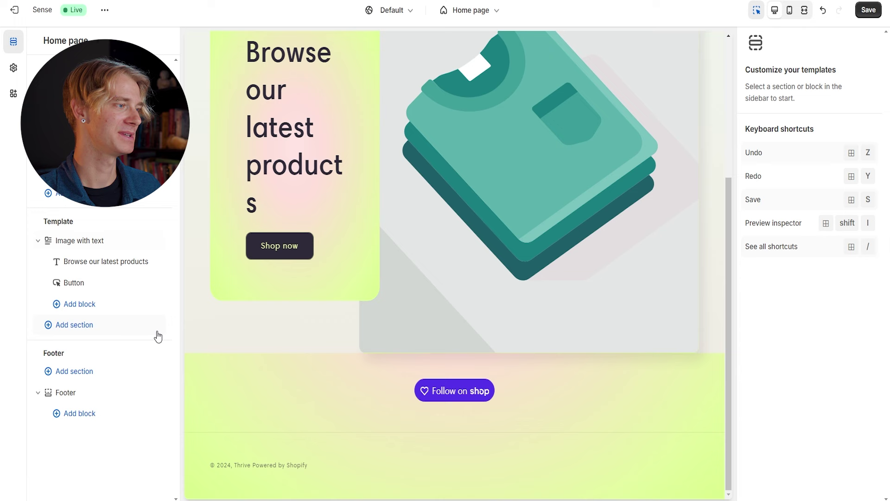
left_click(104, 326)
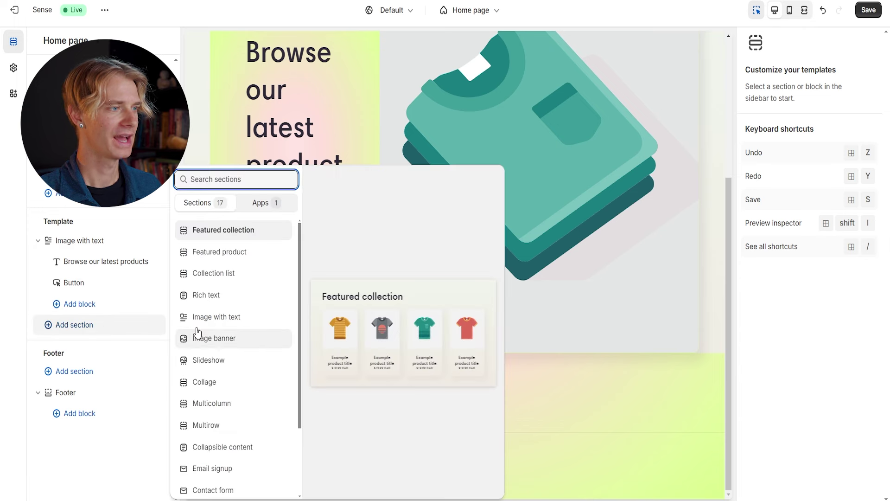
Add a Featured product section under Image with text and check it in the preview.
left_click(231, 251)
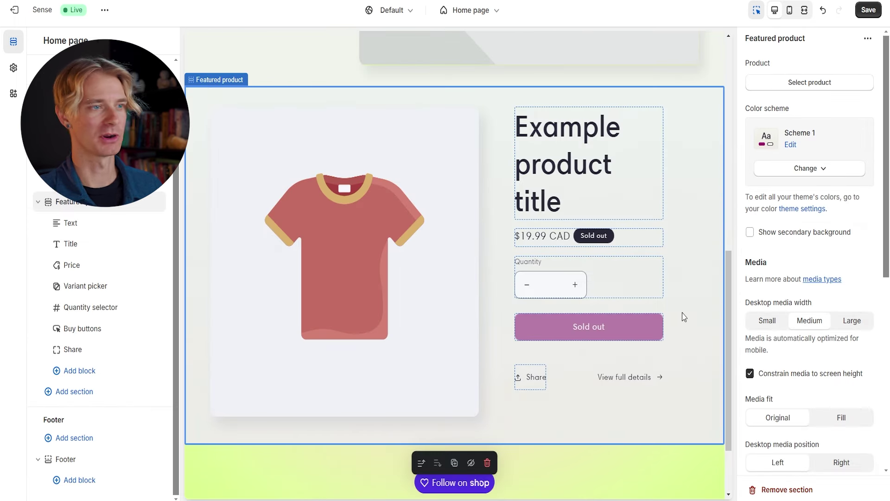
scroll(684, 317, "up", 9)
scroll(684, 317, "down", 9)
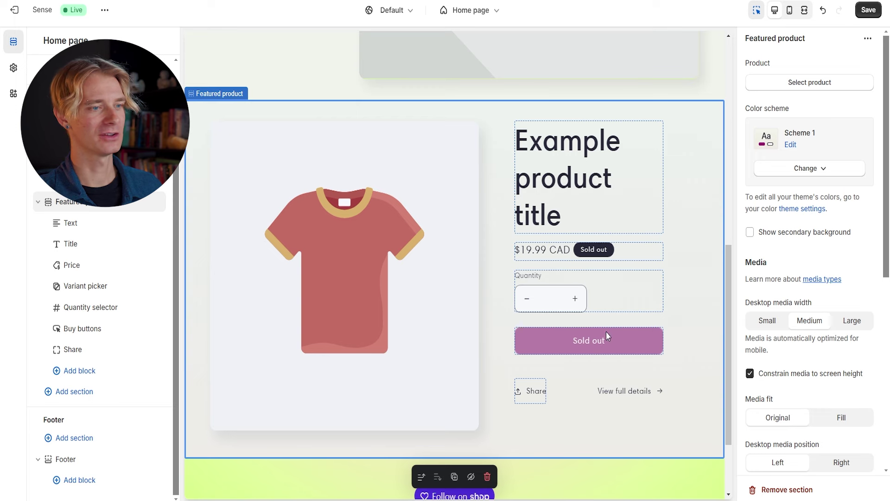
scroll(583, 354, "up", 7)
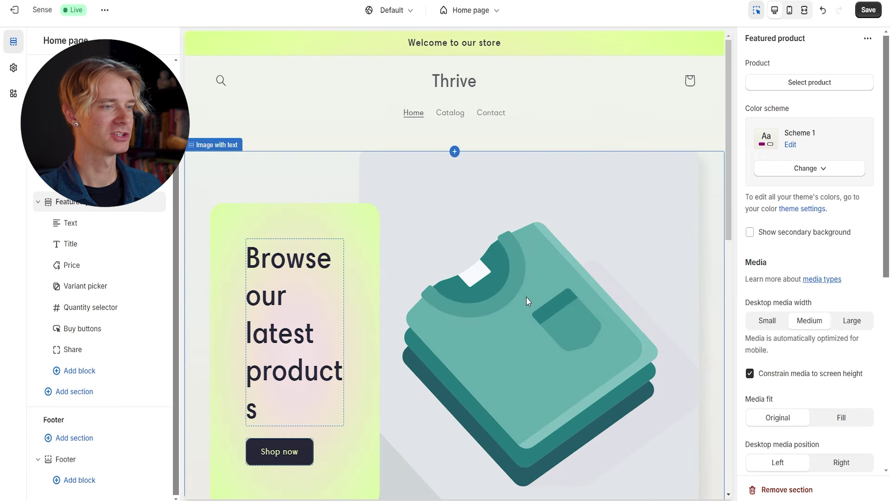
scroll(527, 296, "down", 3)
scroll(527, 296, "down", 1)
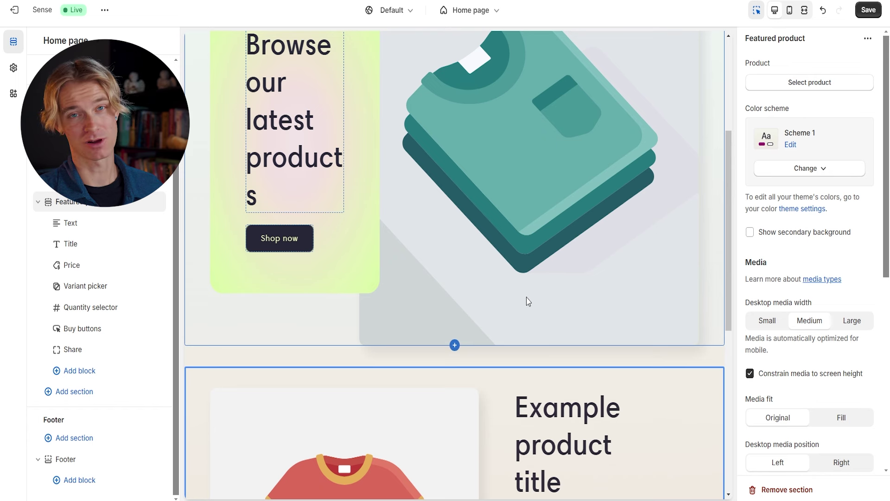
left_click(13, 68)
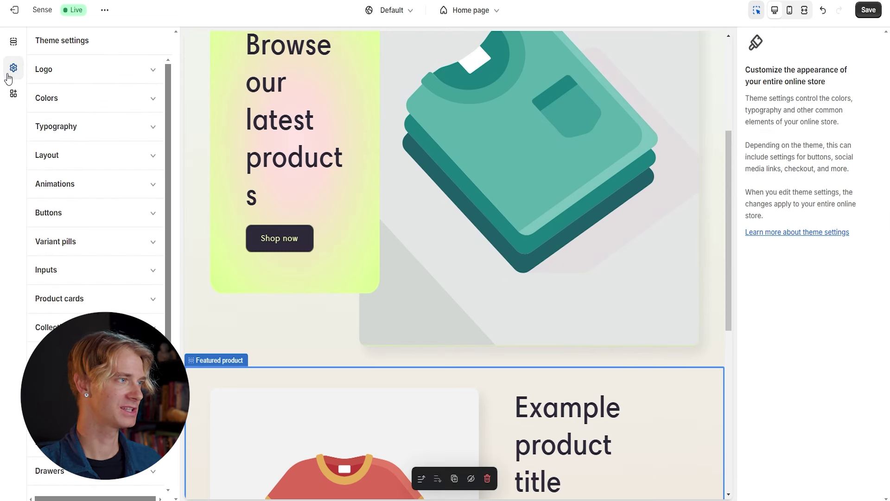
Expand Colors in Theme settings to show the colour schemes.
left_click(135, 102)
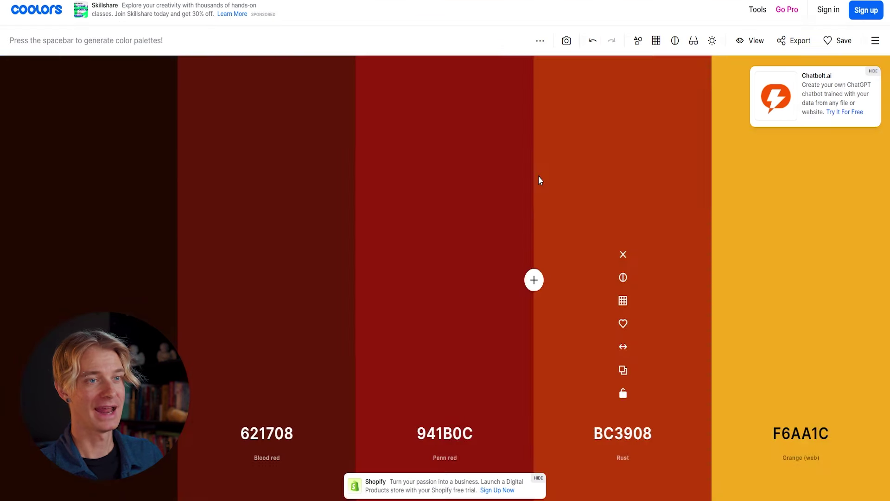
Regenerate the Coolors palette several times, then copy the Columbia blue hex BBDEF0.
key("space")
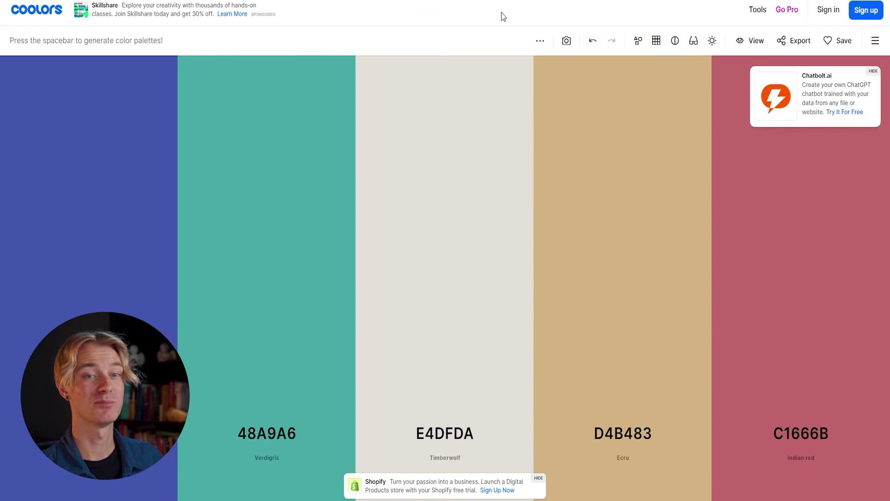
key("space")
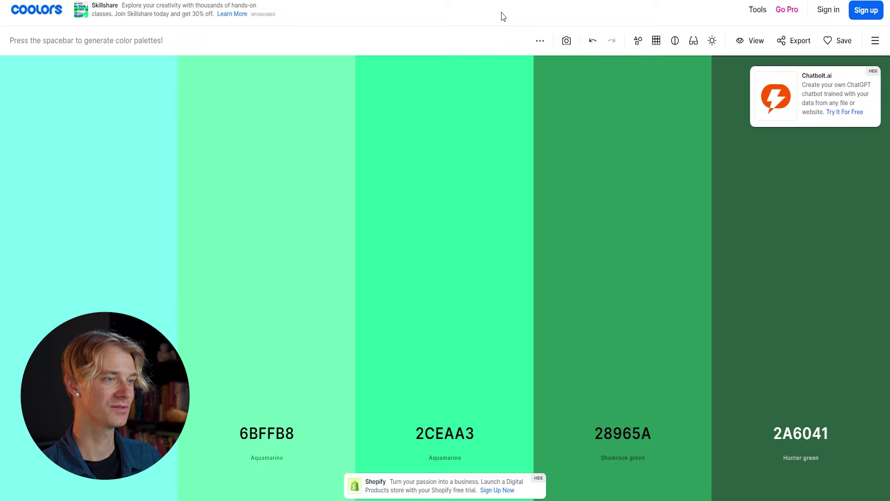
key("space")
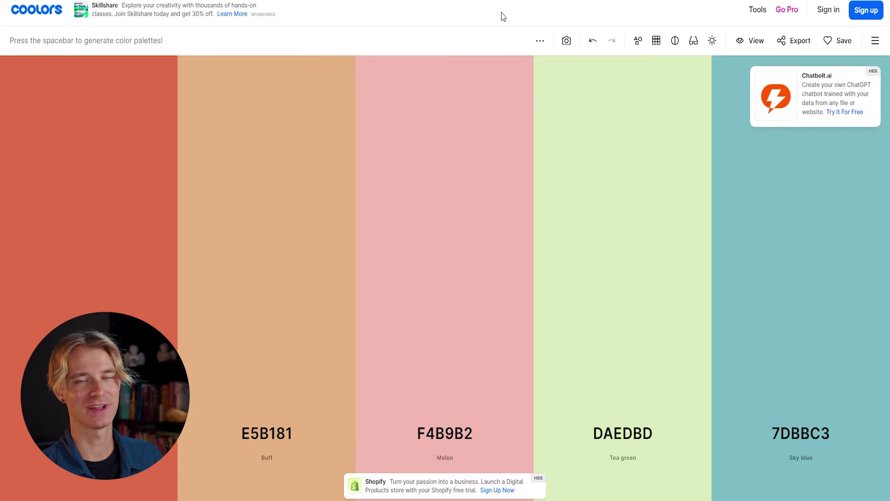
key("space")
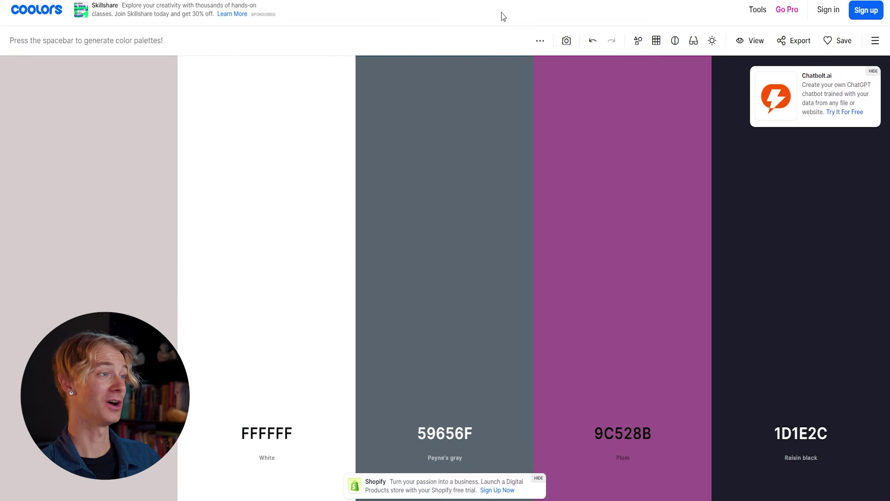
key("space")
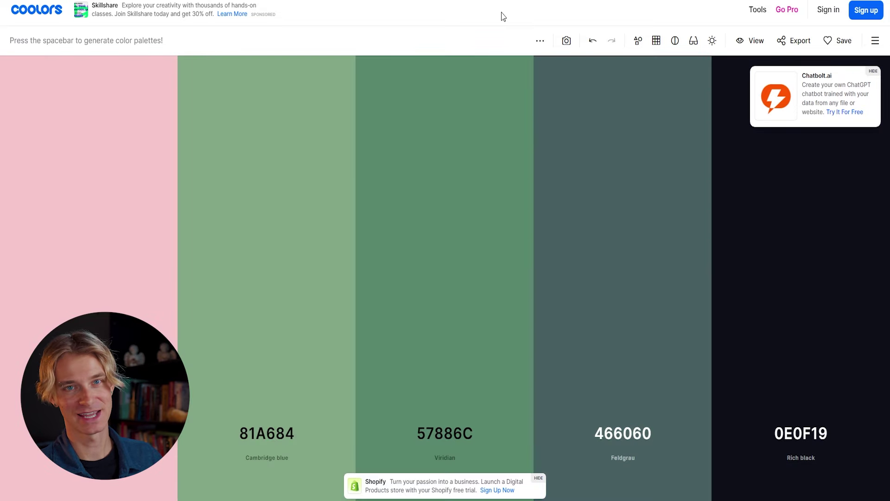
key("space")
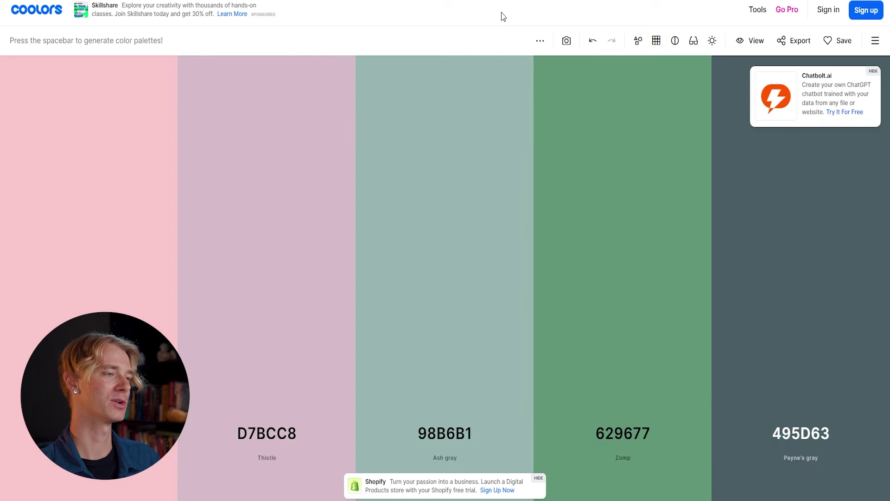
key("space")
key("space")
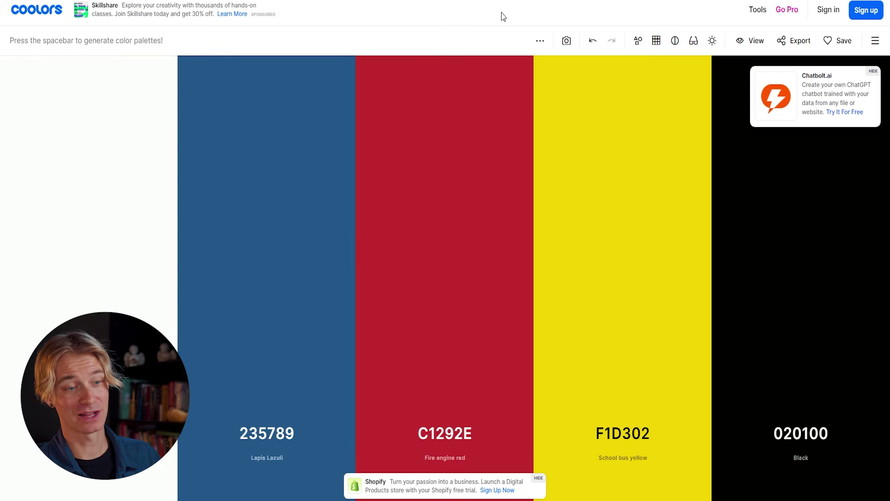
key("space")
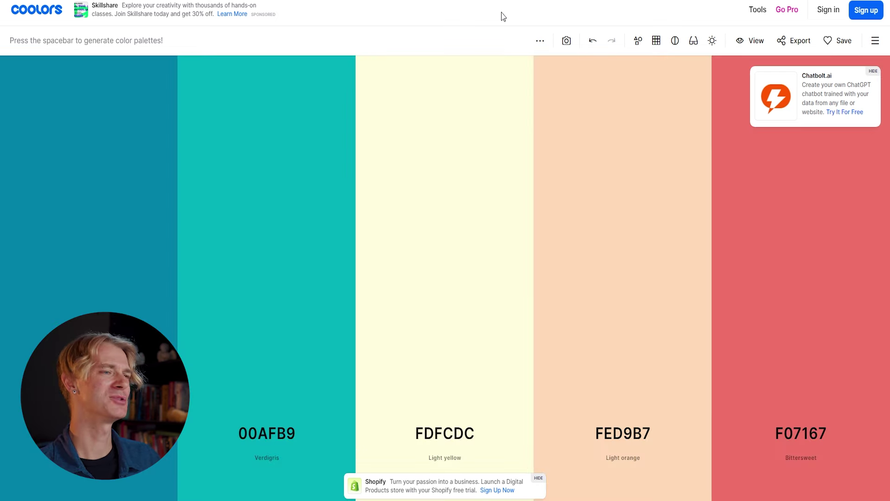
key("space")
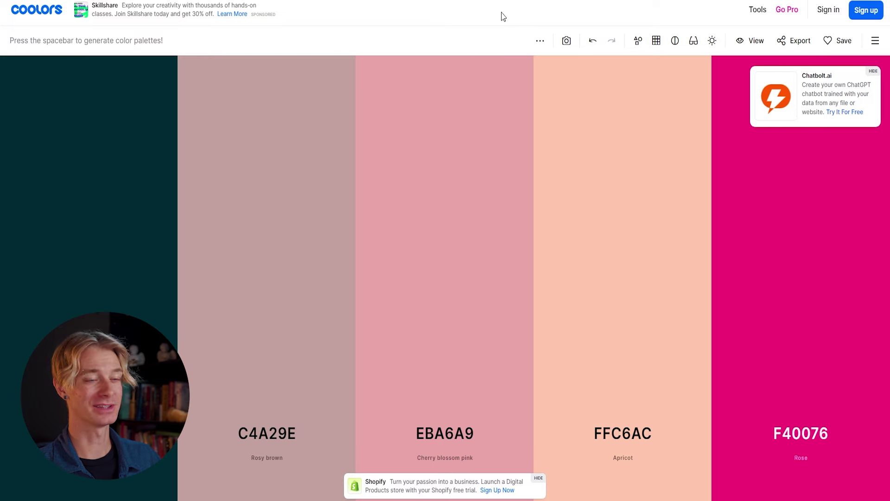
key("space")
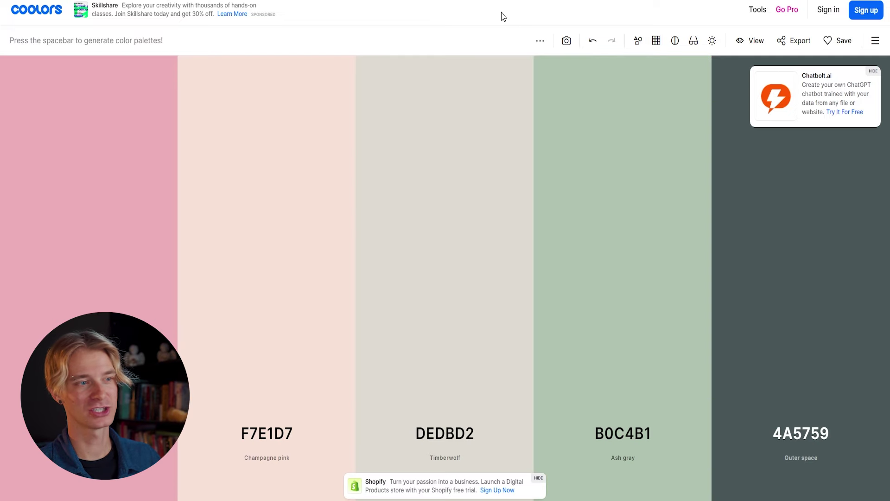
key("space")
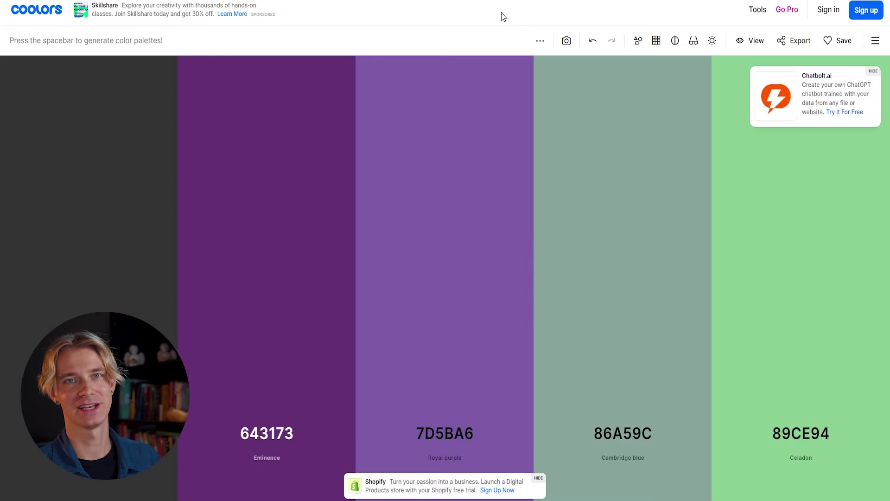
key("space")
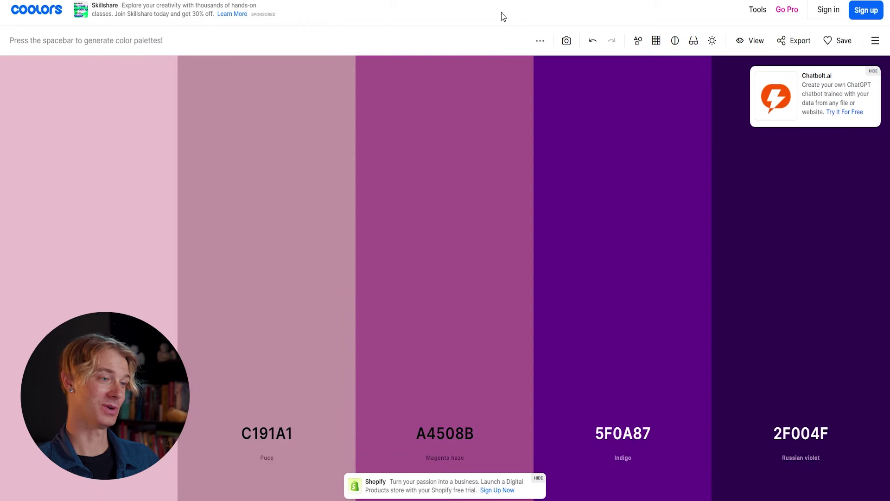
key("space")
key("space")
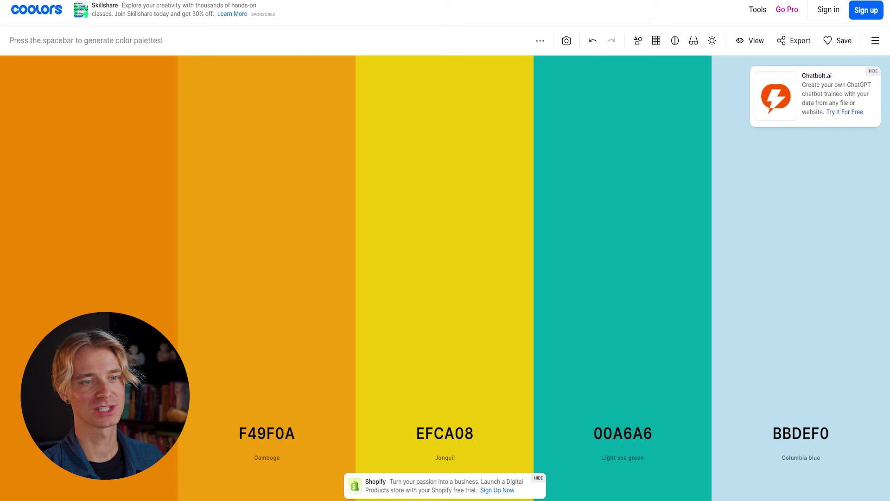
mouse_move(802, 376)
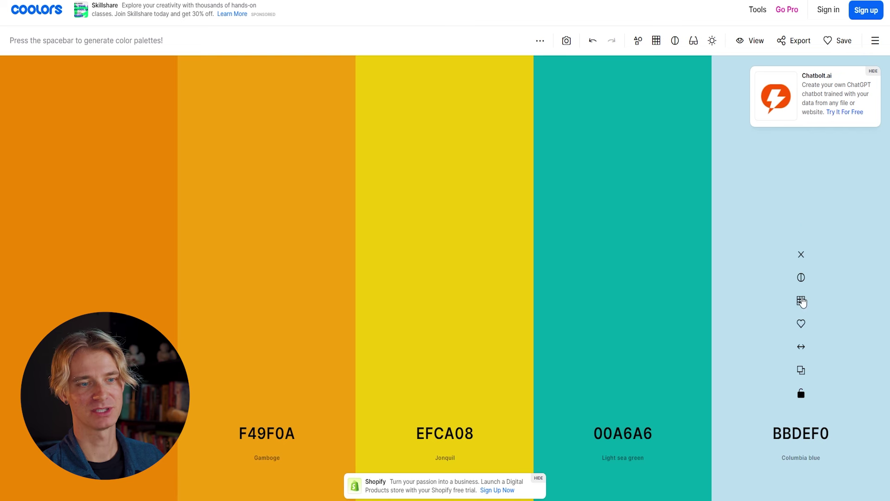
left_click(801, 371)
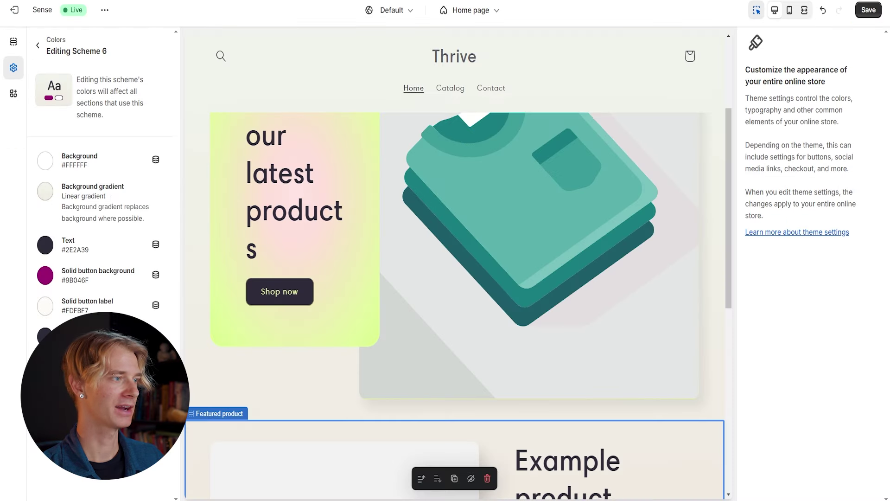
Paste the copied BBDEF0 as the scheme's background colour and apply Scheme 2 to the section.
left_click(89, 170)
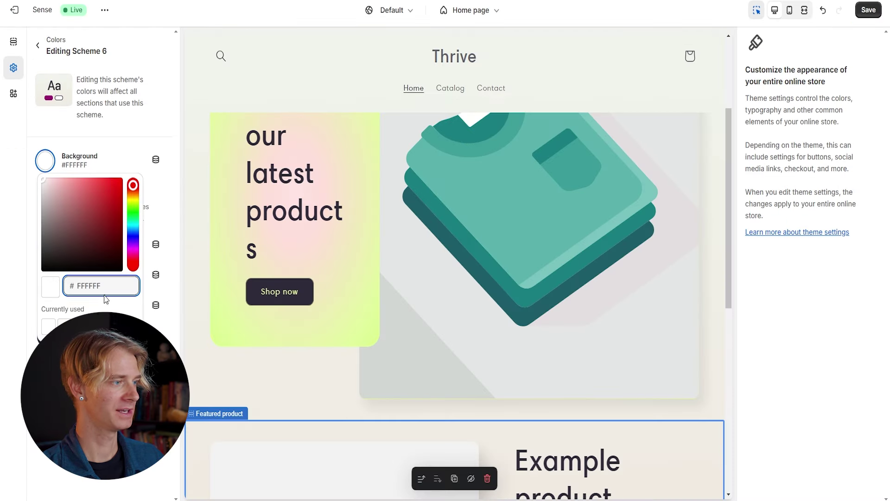
left_click(28, 287)
left_click(93, 170)
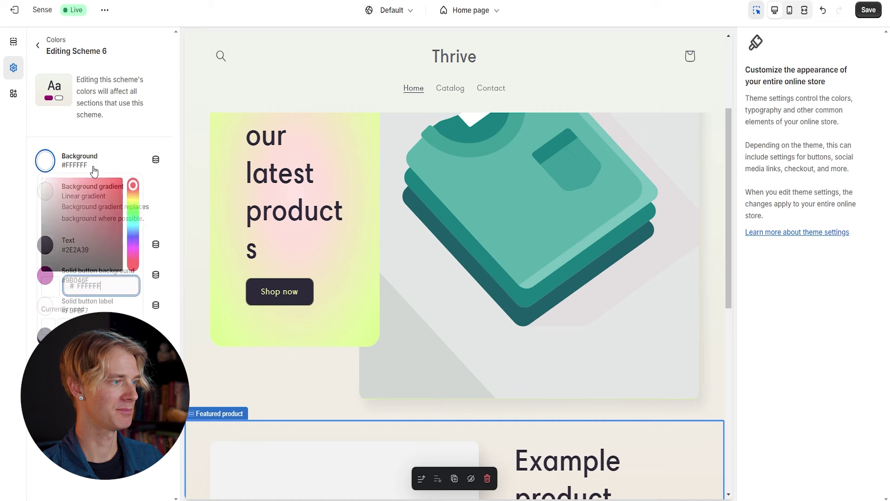
double_click(112, 285)
key("ctrl+v")
key("Return")
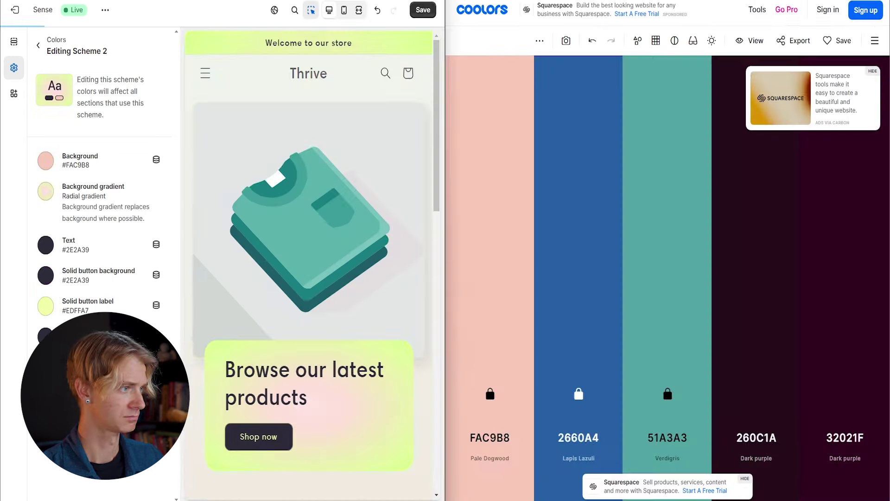
left_click(811, 326)
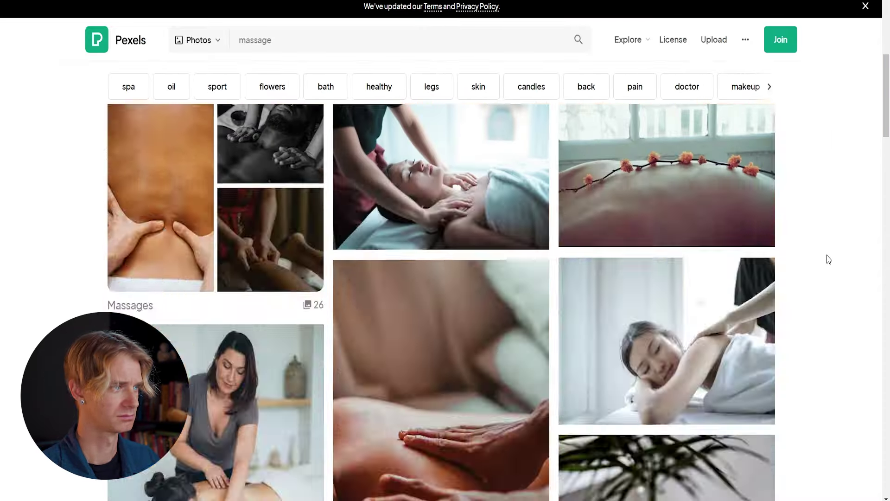
Download the Pexels photo of a woman receiving a back massage on a white-draped table.
scroll(829, 260, "down", 10)
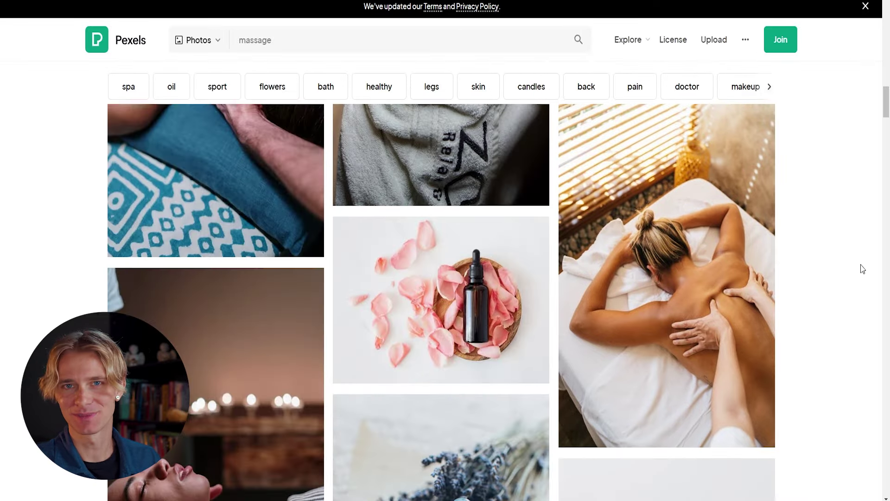
mouse_move(652, 235)
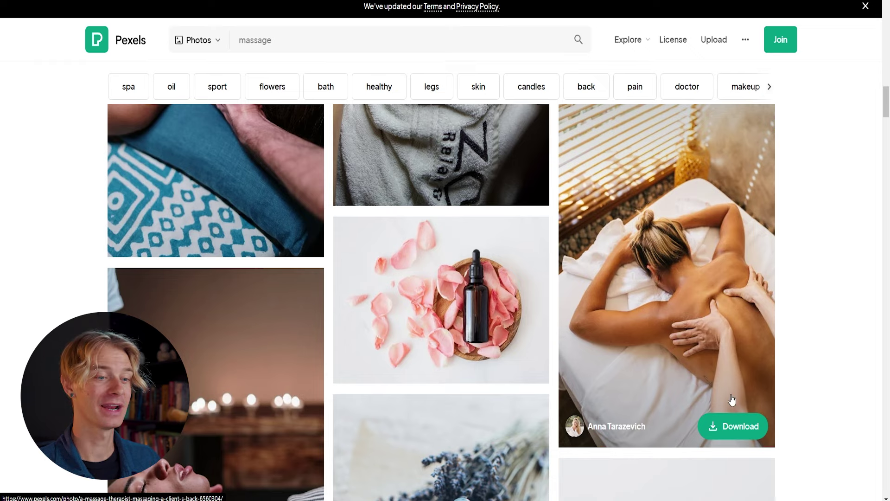
left_click(739, 426)
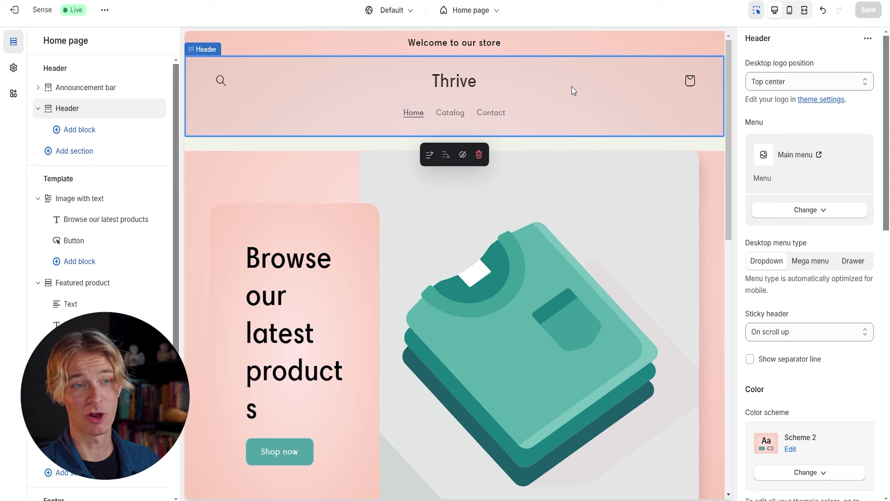
Drop the downloaded pexels-anntarazevich-6560304 photo into the Image with text section's image.
left_click(567, 280)
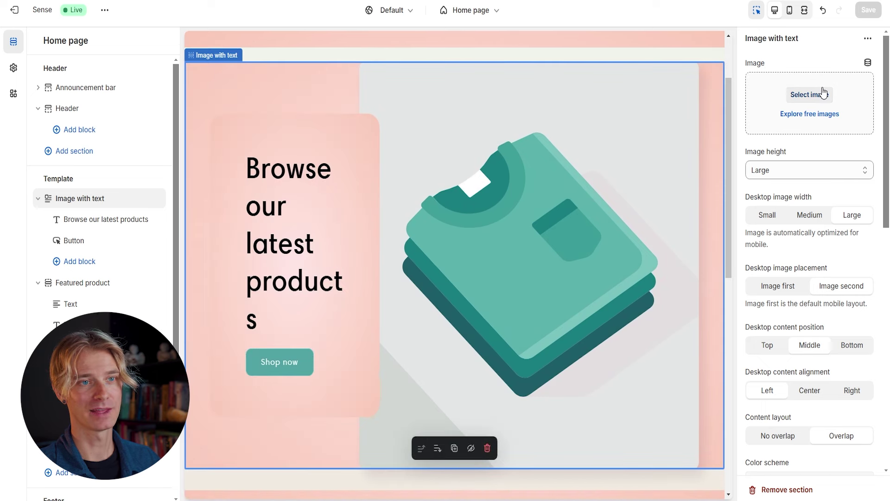
left_click_drag(784, 10, 814, 98)
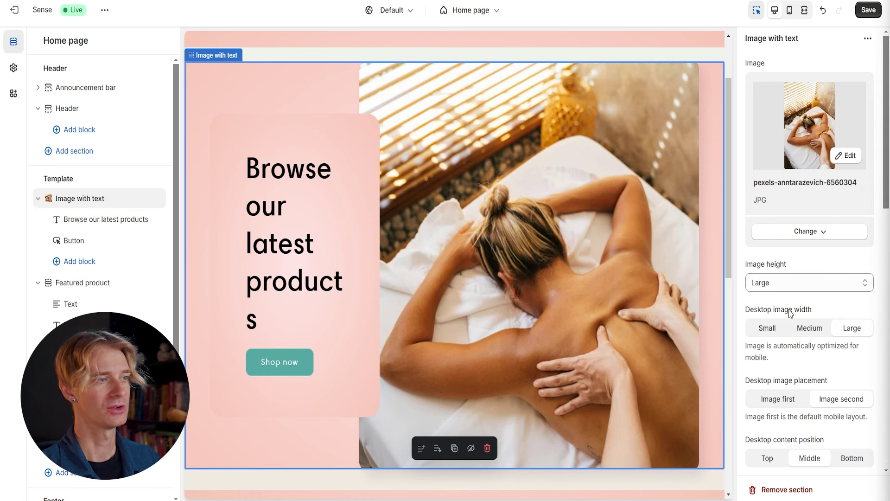
Change the hero heading to 'Let Yourself Thrive'.
left_click(294, 259)
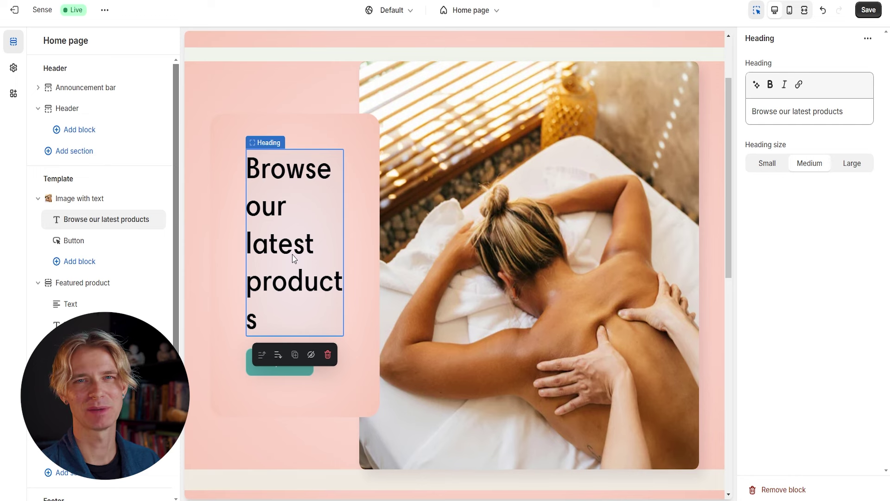
triple_click(810, 111)
key("BackSpace")
type("You Deserve to Thrive")
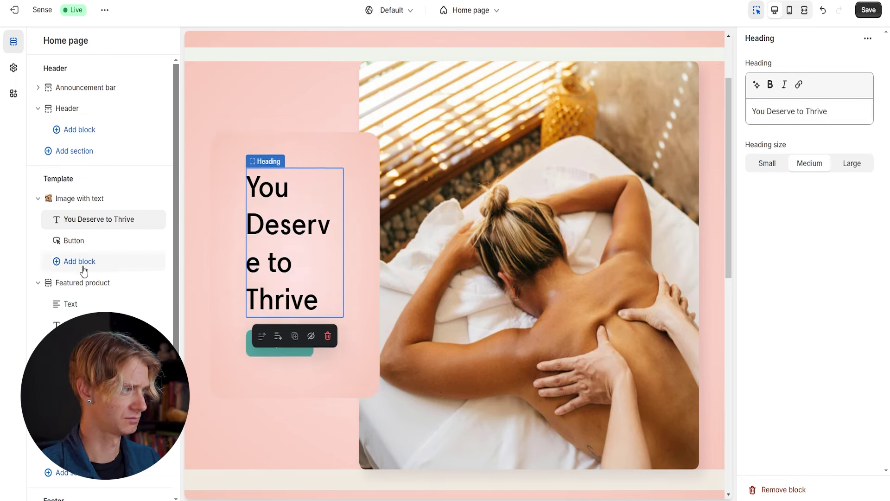
triple_click(810, 111)
type("Let Yourself Thrive")
Paste the description about enjoying a deep tissue massage at home into the text block.
left_click(294, 302)
left_click(809, 134)
key("ctrl+a")
key("ctrl+v")
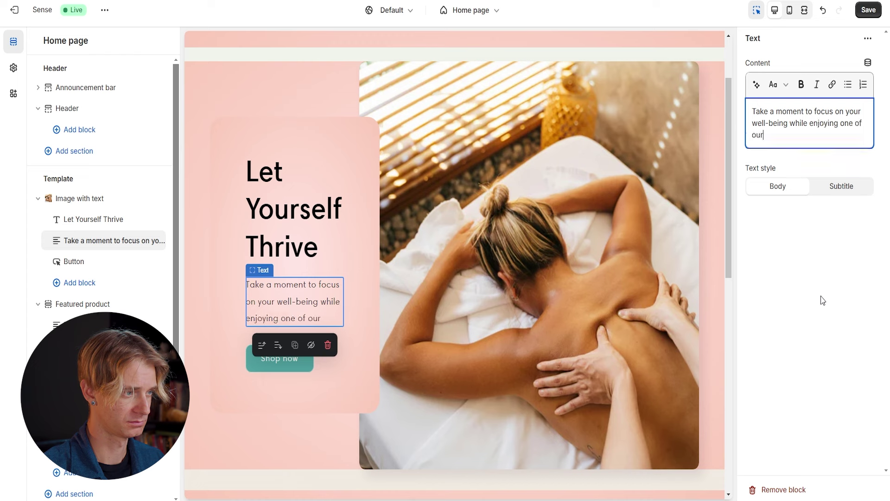
type("r home")
left_click(786, 274)
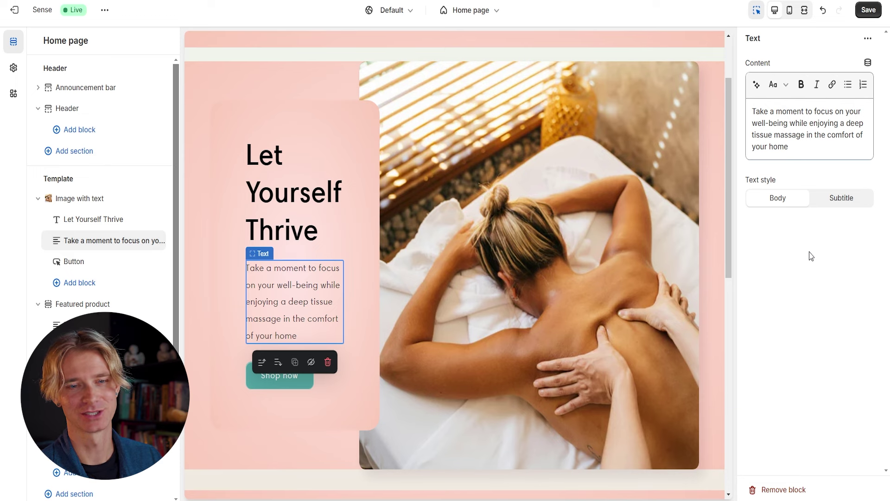
Replace the announcement bar's 'Welcome to our store' text with 'Summer Sale'.
scroll(622, 339, "up", 3)
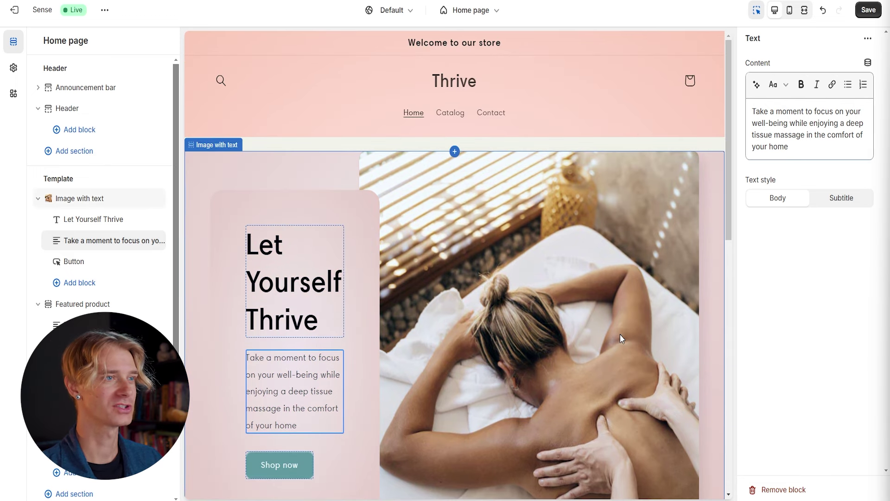
left_click(490, 44)
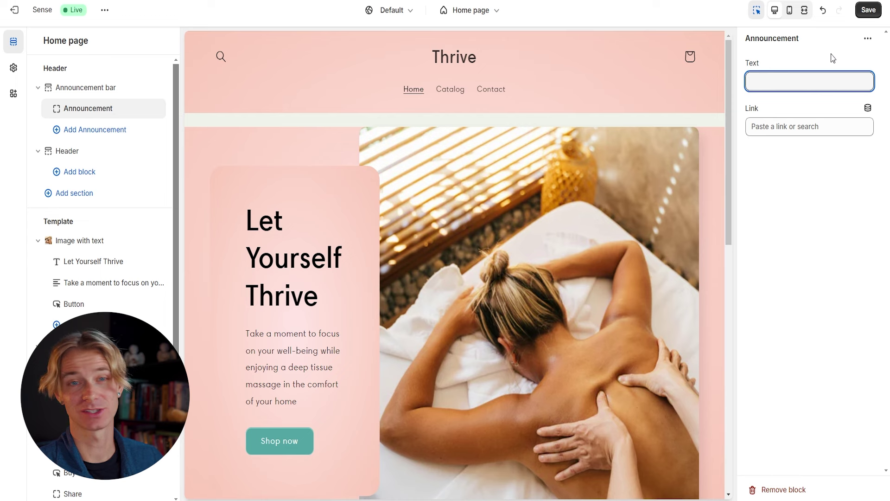
key("ctrl+z")
scroll(726, 277, "down", 6)
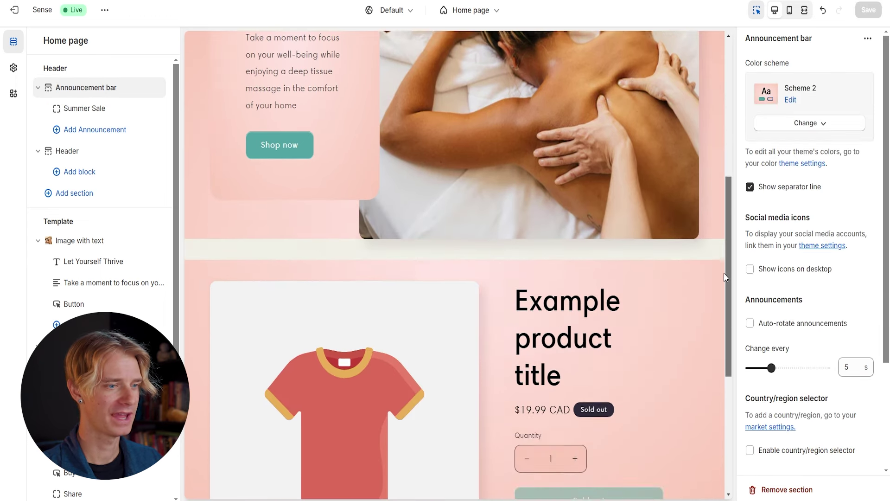
Uncheck 'Enable Follow on Shop' in the footer section settings.
left_click_drag(726, 277, 720, 425)
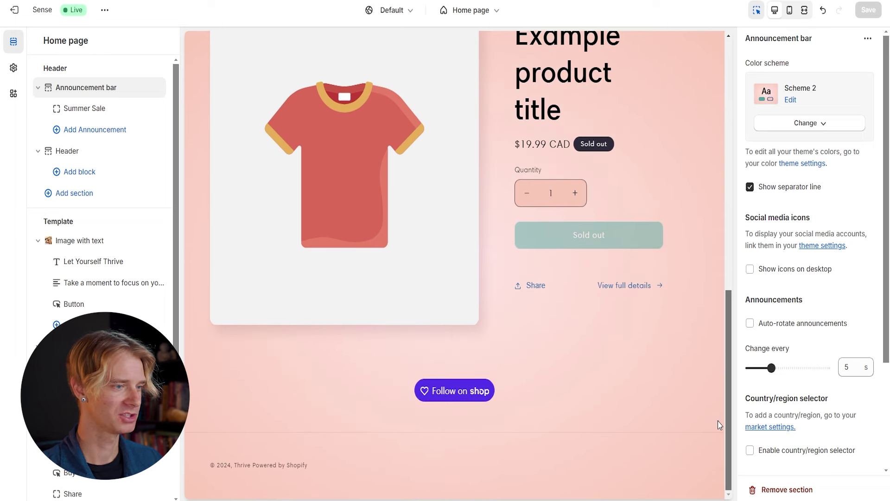
left_click(532, 412)
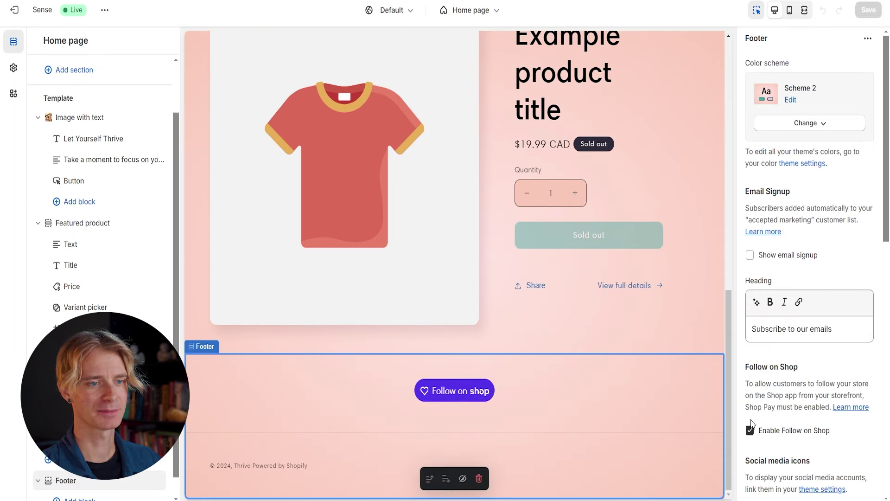
scroll(753, 423, "down", 2)
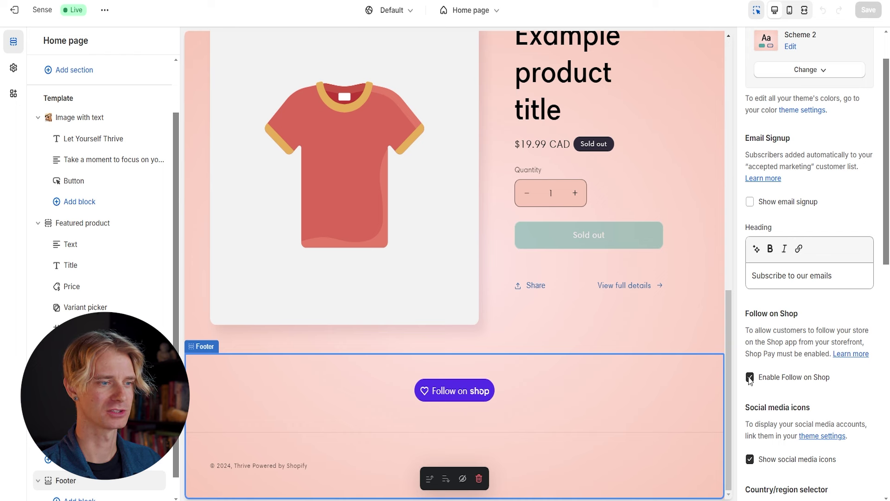
left_click(750, 377)
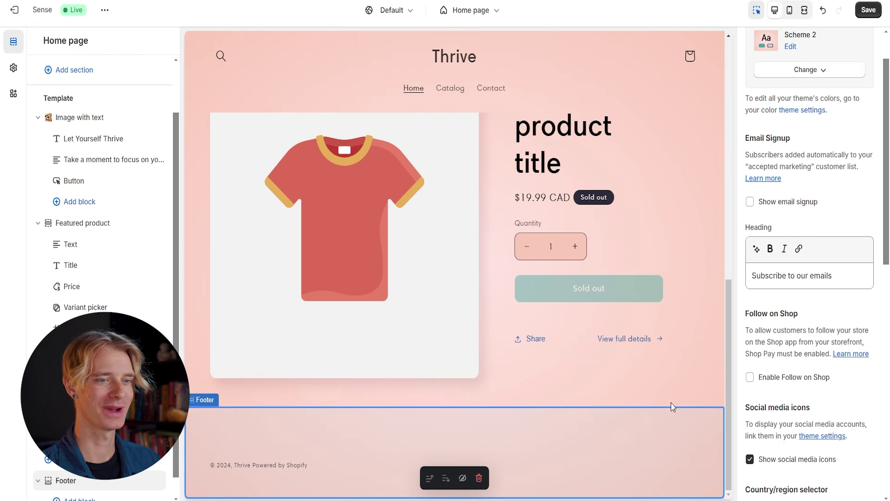
scroll(811, 399, "down", 10)
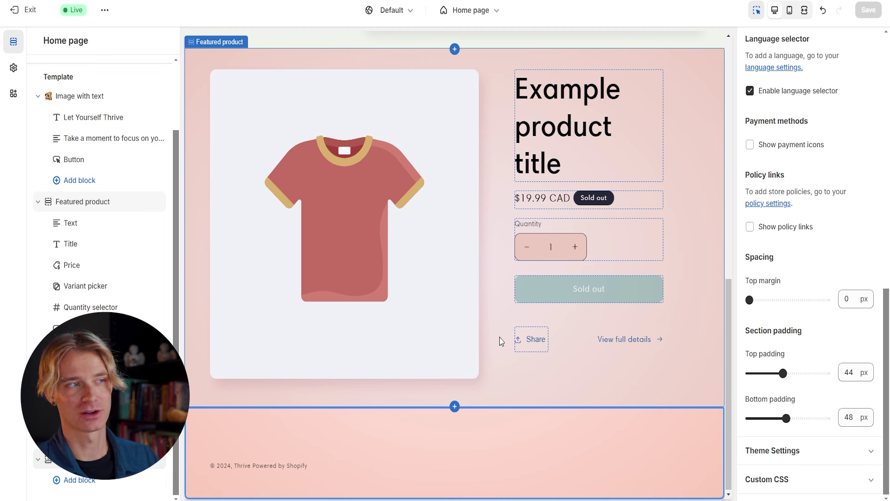
scroll(499, 342, "up", 2)
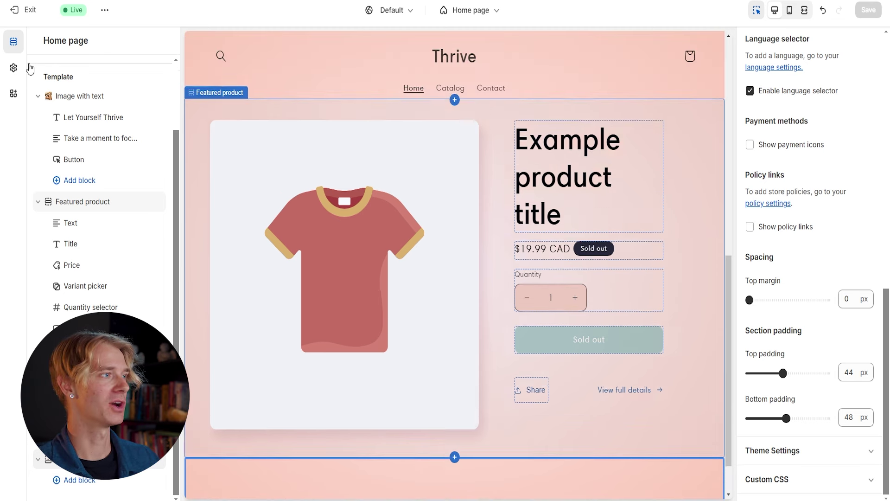
Open the thrivehealth.store domain details under Settings > Domains.
left_click(20, 14)
left_click(46, 486)
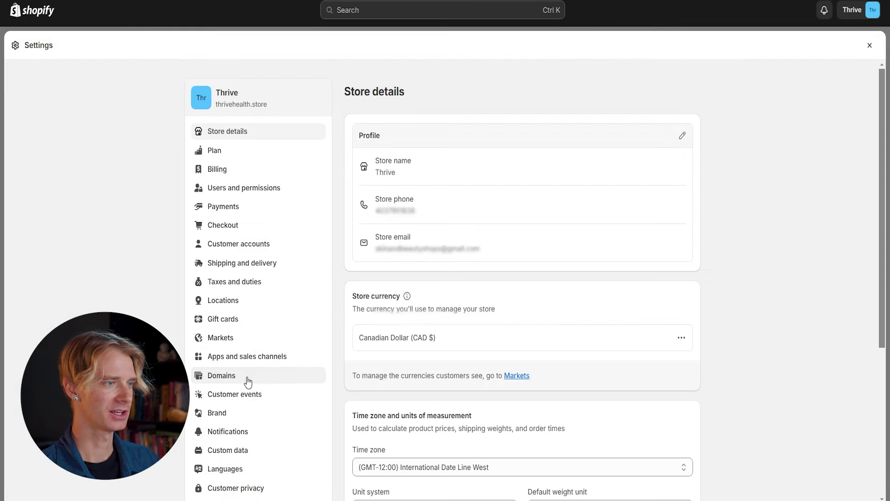
left_click(247, 377)
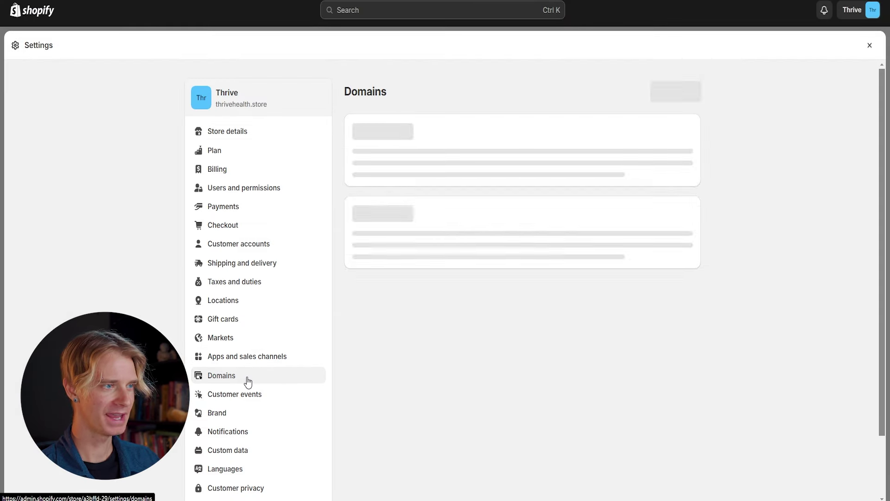
left_click(531, 197)
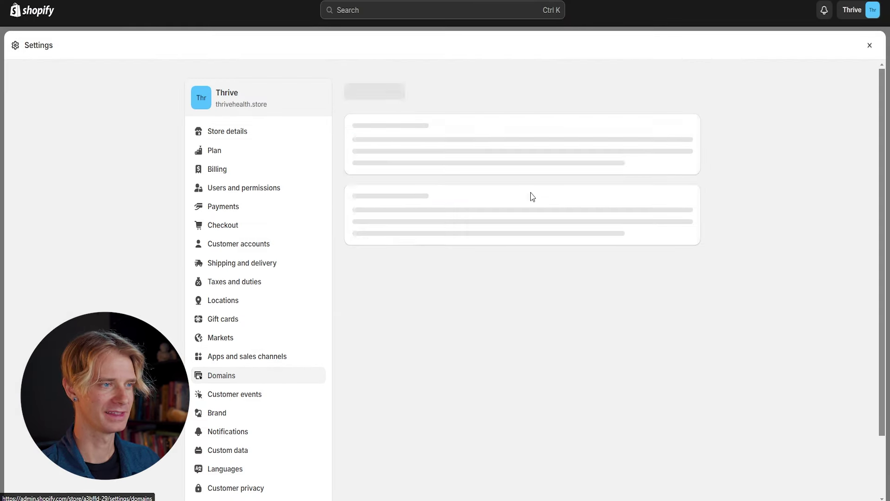
scroll(732, 272, "down", 8)
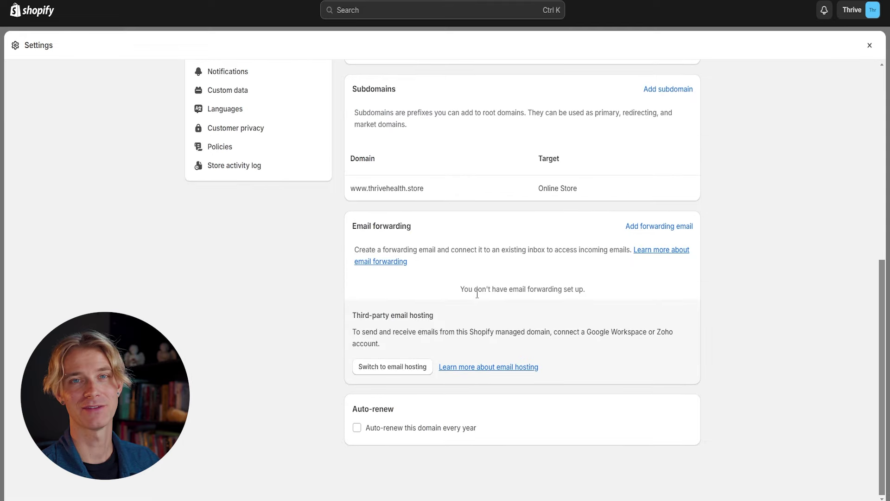
Add a 'contact' forwarding email that forwards to the owner's inbox, then close Settings.
left_click(659, 227)
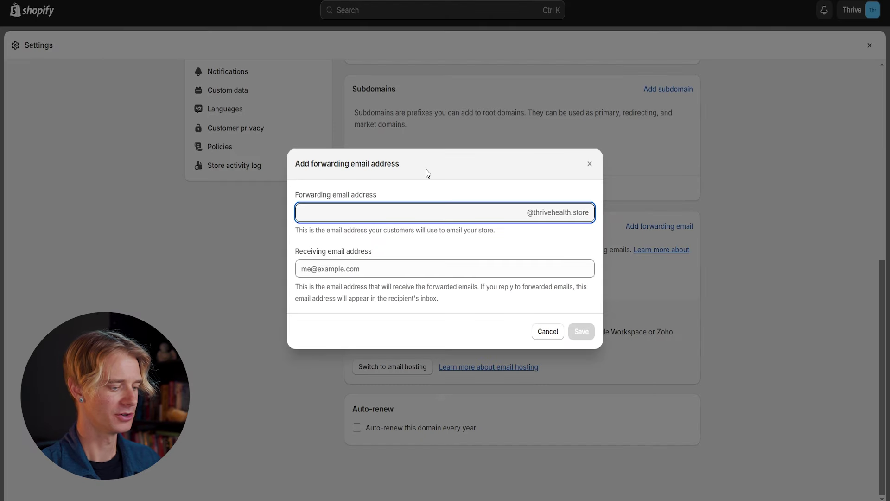
type("contact")
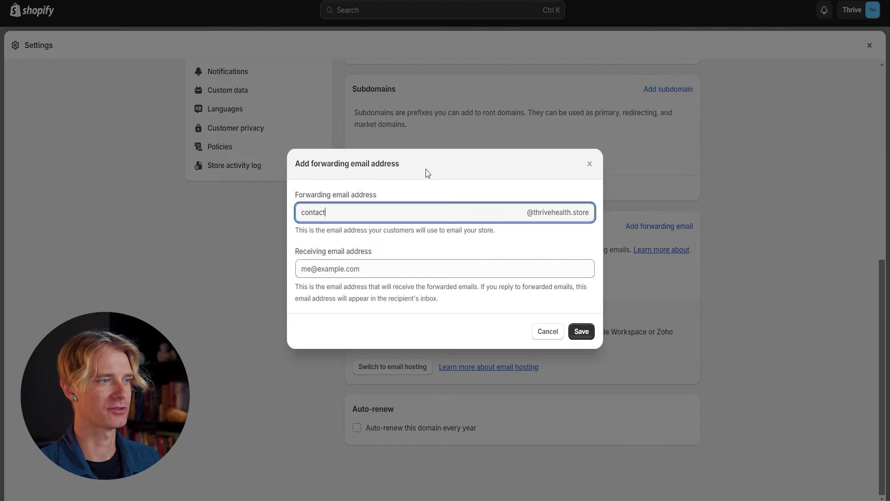
left_click(398, 271)
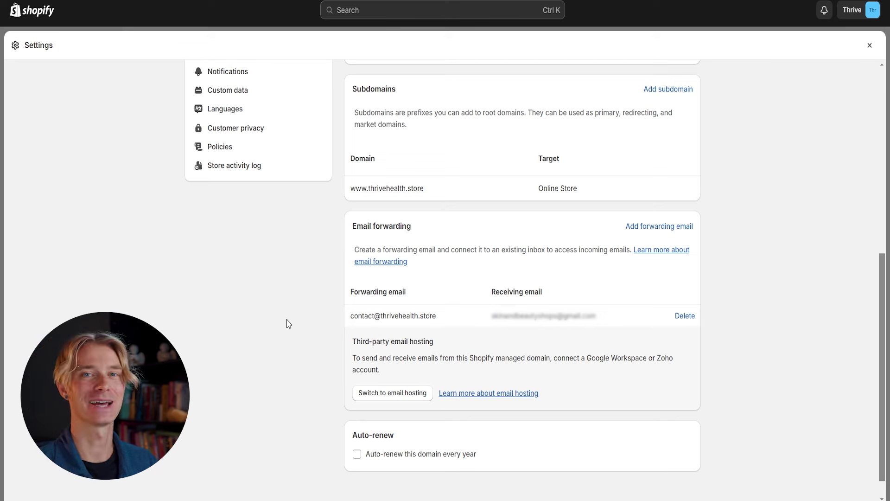
left_click(870, 45)
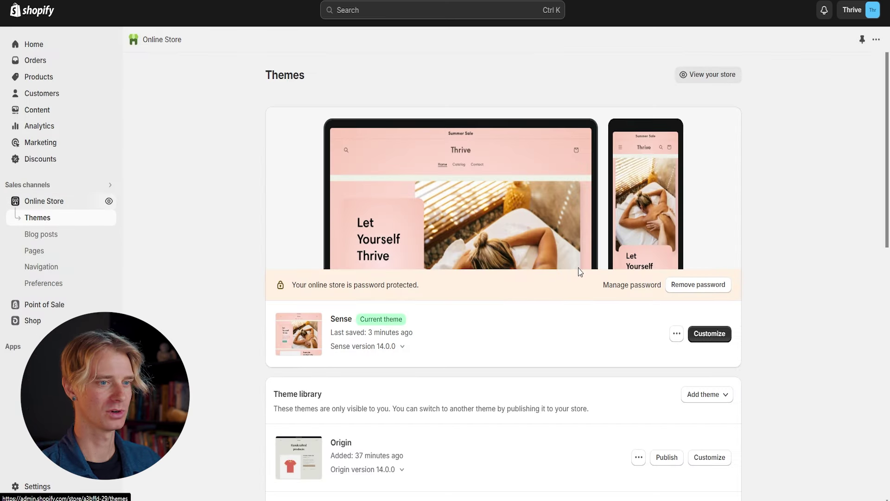
Add an Our Store text block with the store's name, address, hours, phone and email to the footer.
left_click(709, 334)
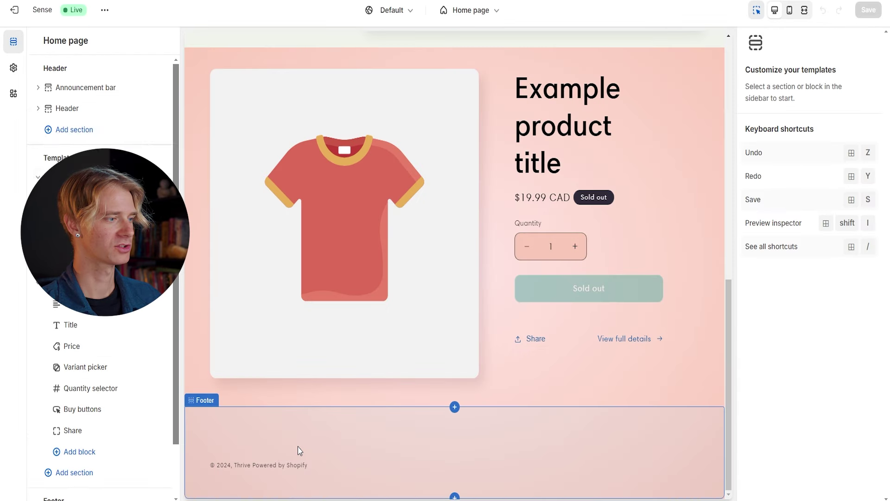
left_click(299, 451)
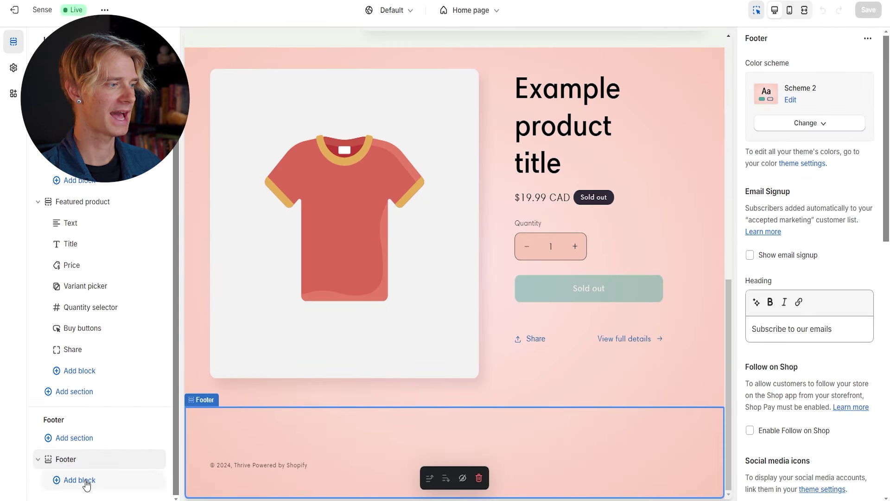
left_click(86, 485)
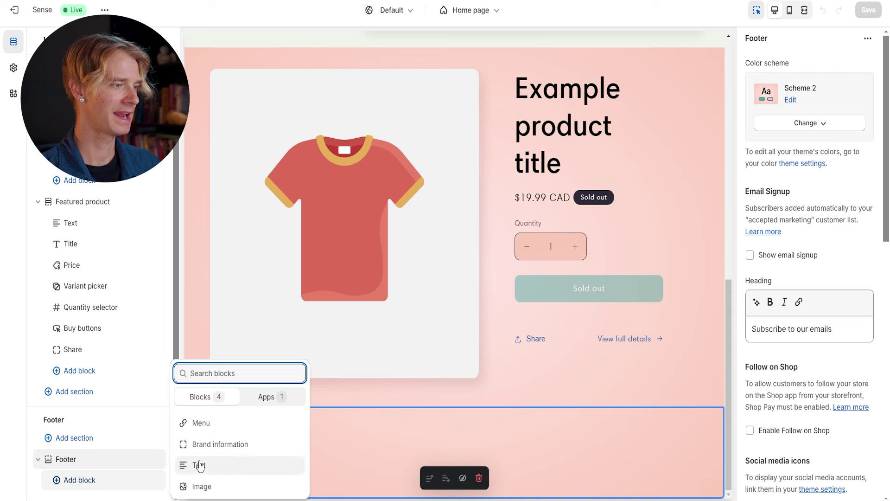
left_click(213, 477)
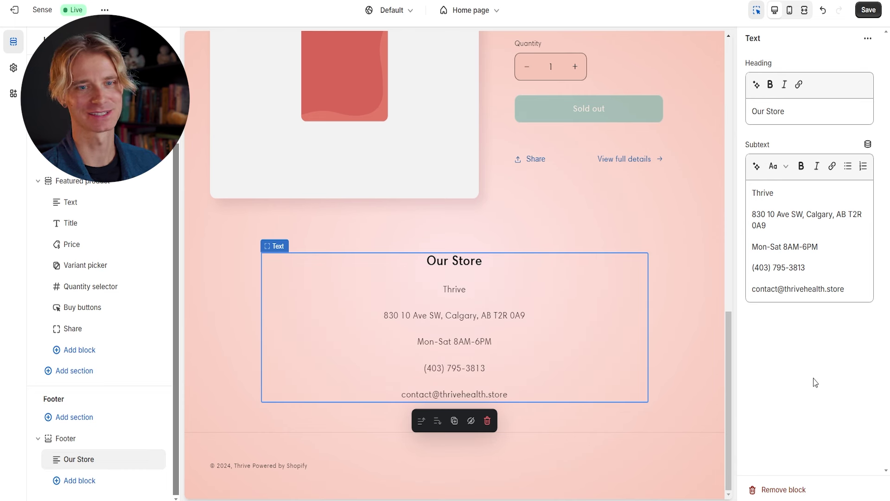
Add a footer menu block, retitle its Quick links heading to 'Menu', and save.
left_click(108, 485)
left_click(218, 424)
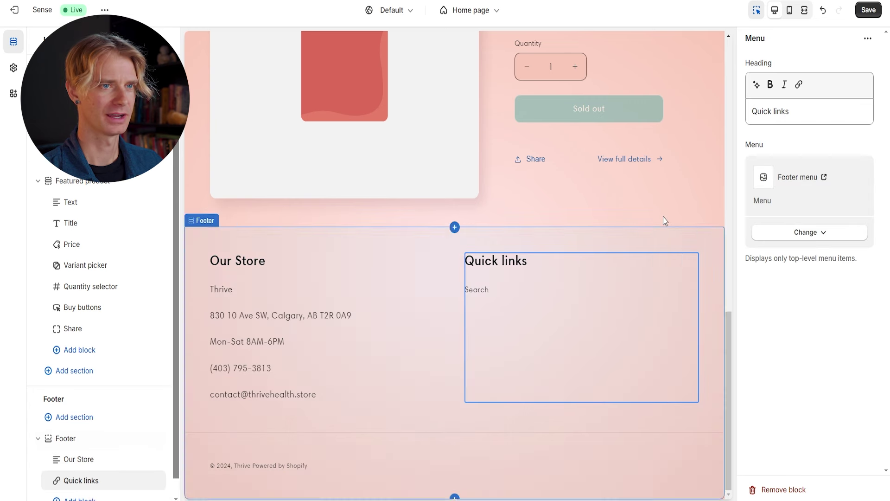
triple_click(796, 122)
type("M")
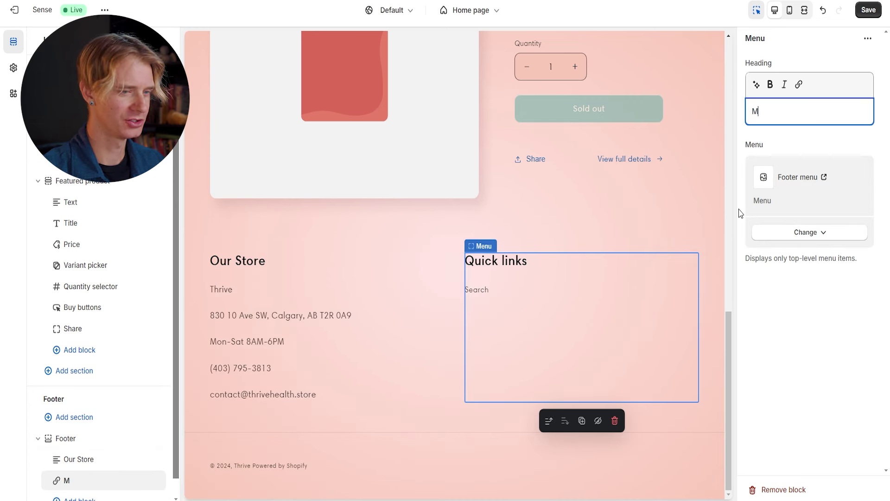
type("enu")
left_click(737, 214)
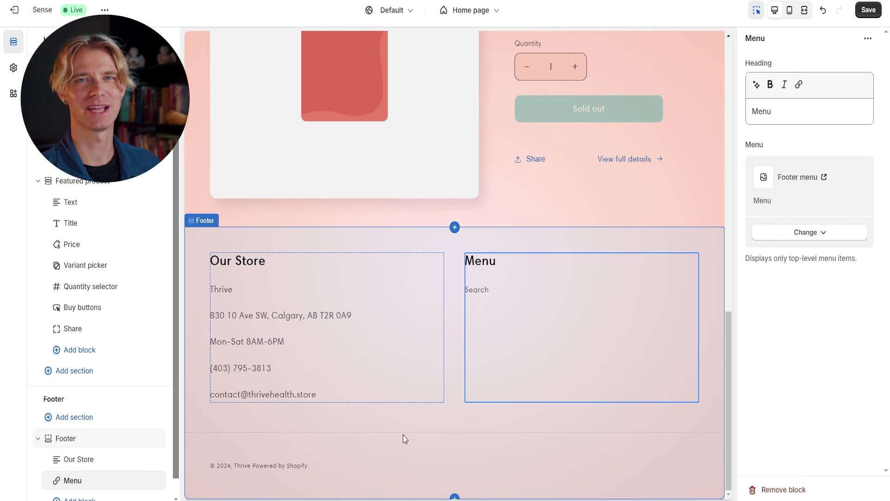
left_click(877, 14)
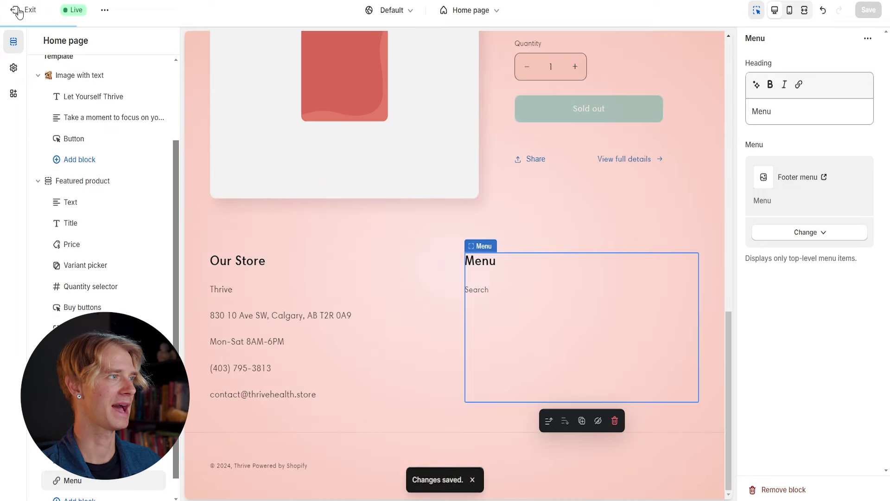
Open the Sense theme's default content and filter it for 'powered by'.
left_click(16, 10)
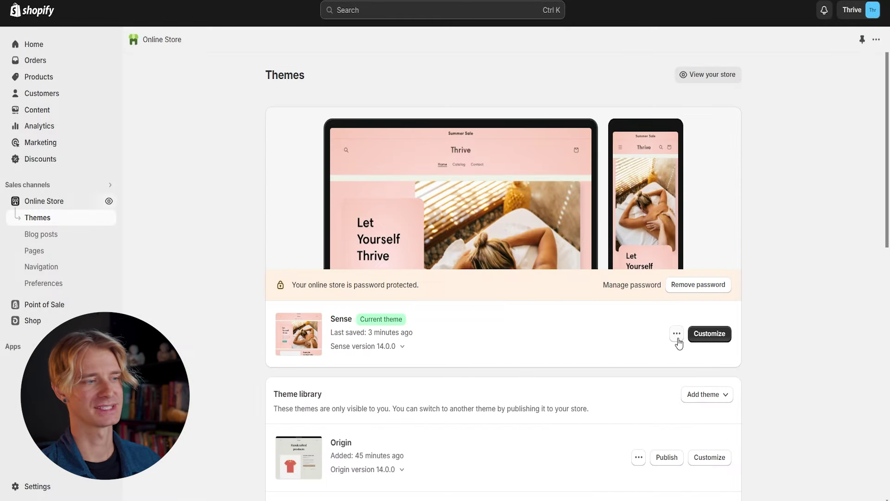
left_click(677, 334)
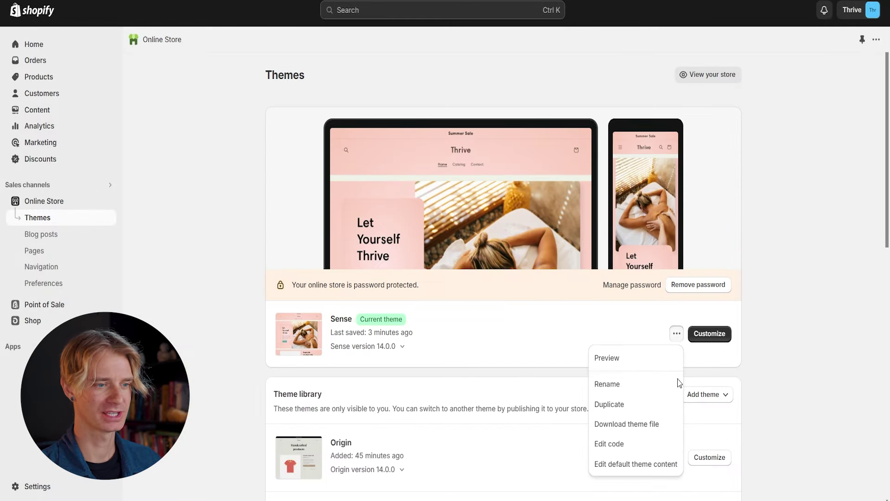
left_click(659, 465)
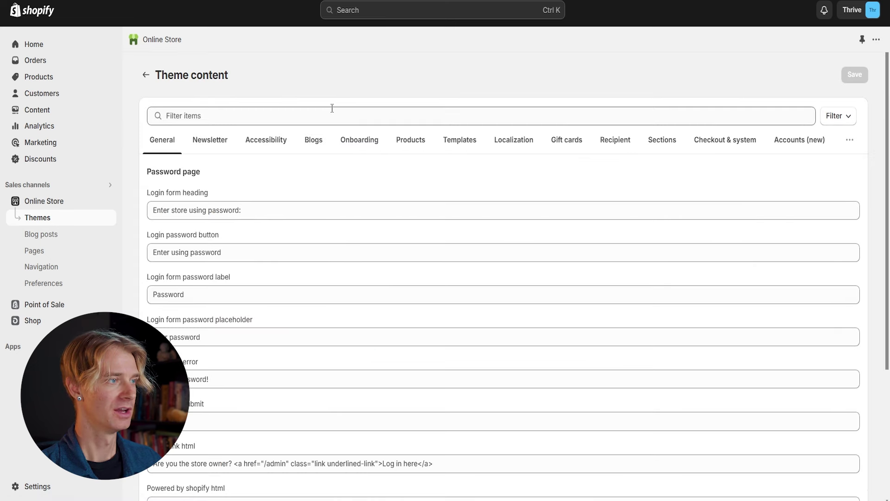
left_click(332, 113)
type("powe")
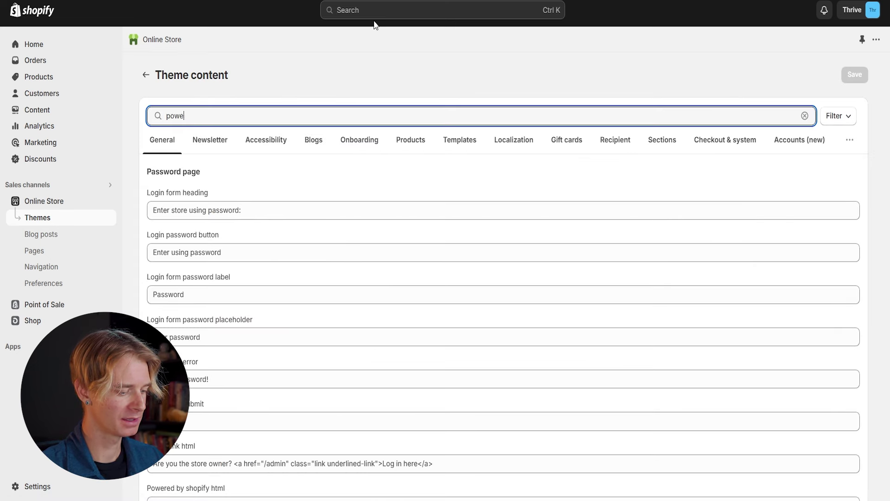
type("red by")
Clear the Powered by Shopify text, save, and reopen the Sense theme editor.
left_click(186, 311)
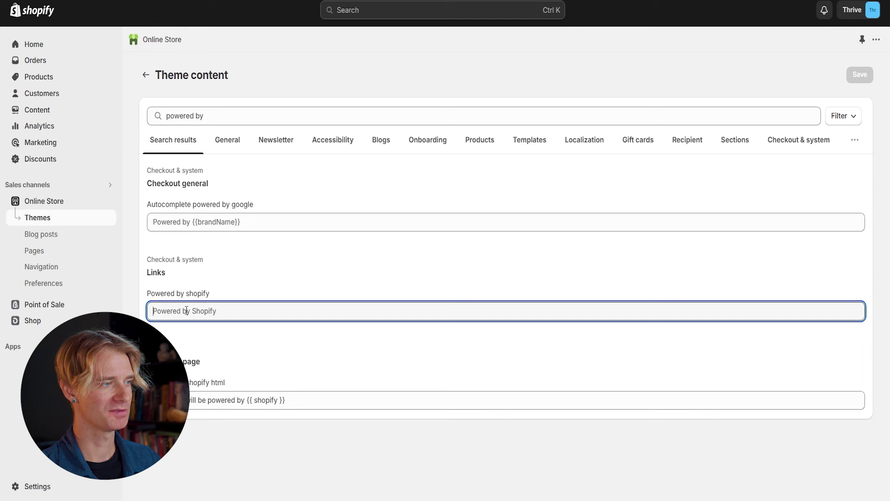
key("ctrl+a")
key("BackSpace")
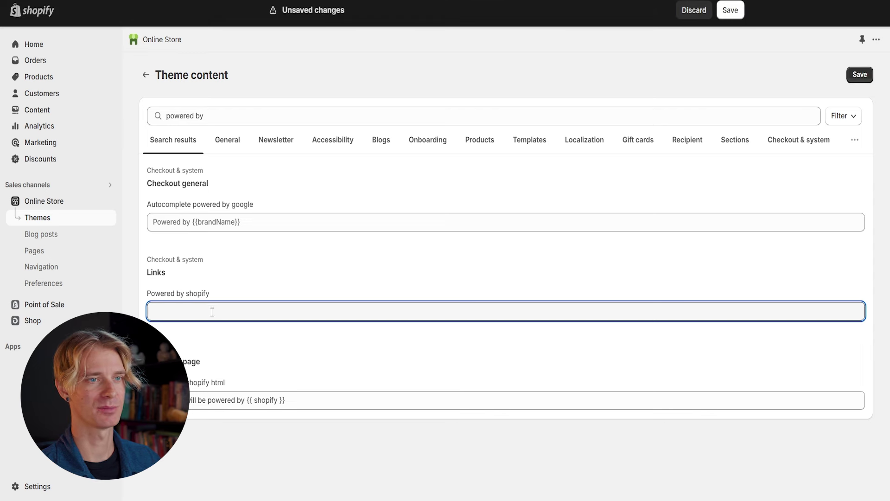
left_click(860, 75)
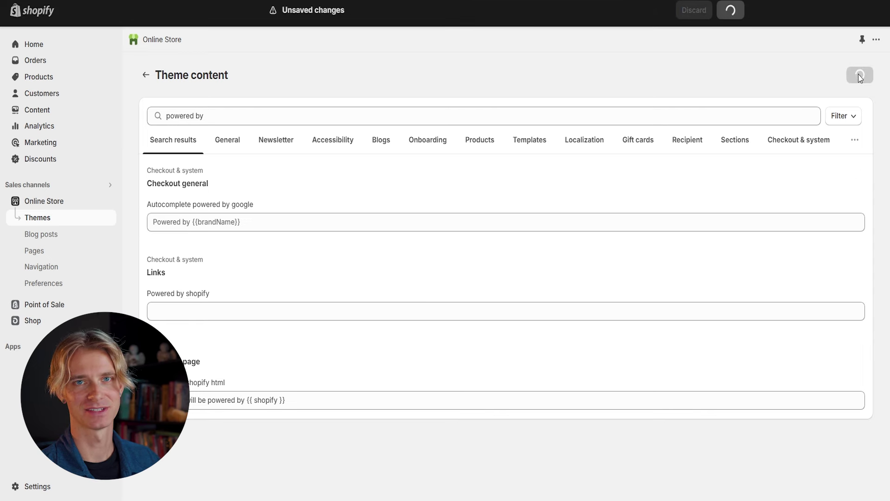
left_click(58, 201)
left_click(708, 332)
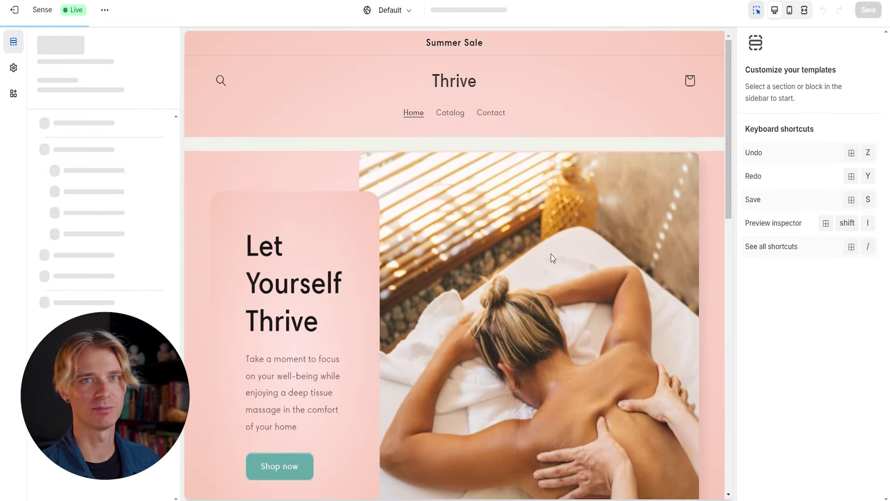
scroll(553, 258, "down", 20)
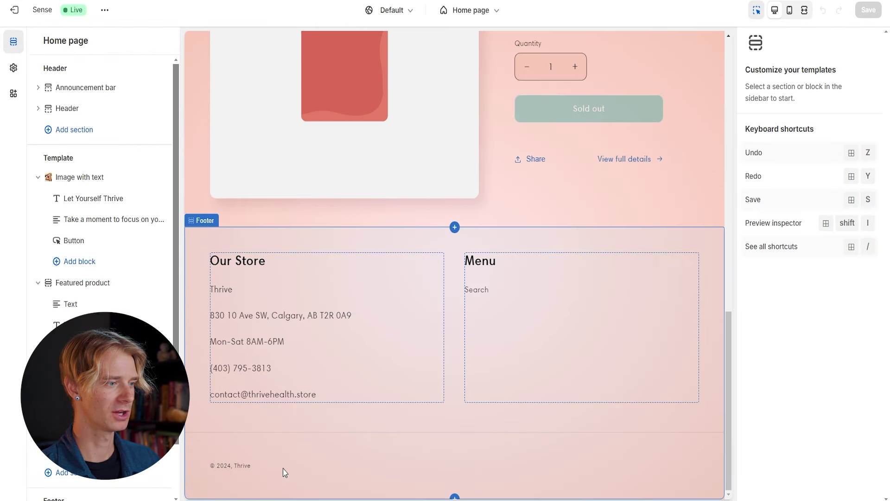